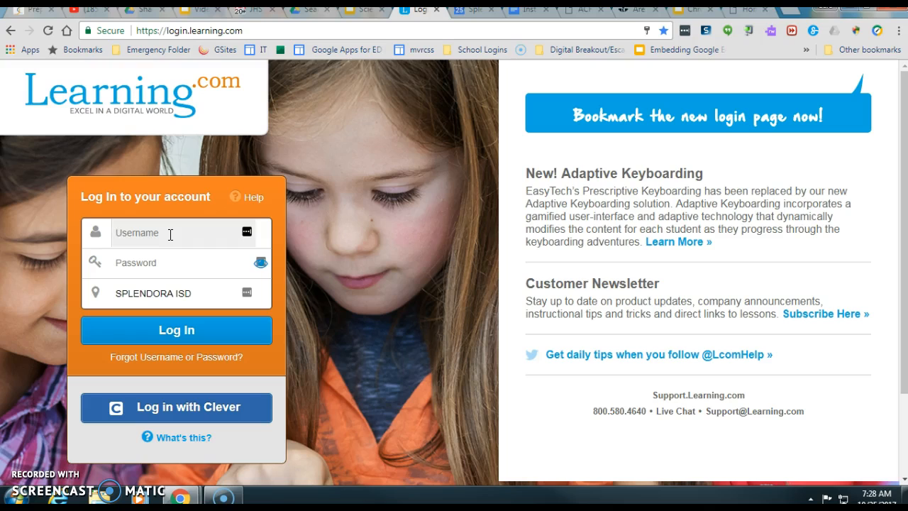
- Sign in to the Splendora ISD teacher account with the username and password
key("Tab")
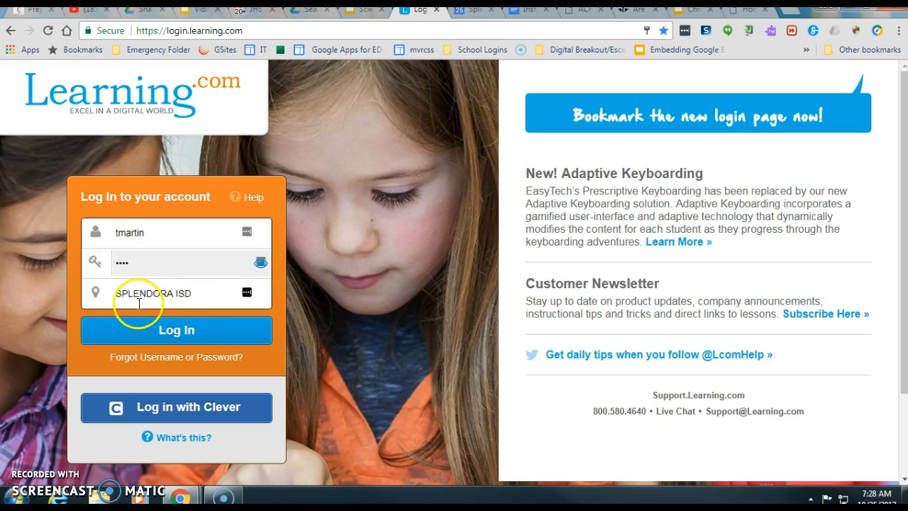
left_click(176, 337)
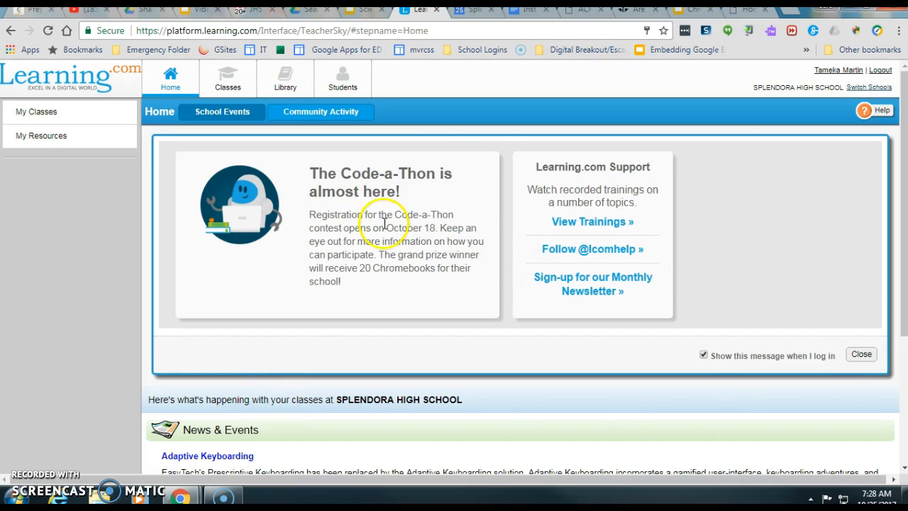
- Look over the Home page, then go to My Classes to reach the Create a New Class form
scroll(756, 270, "down", 3)
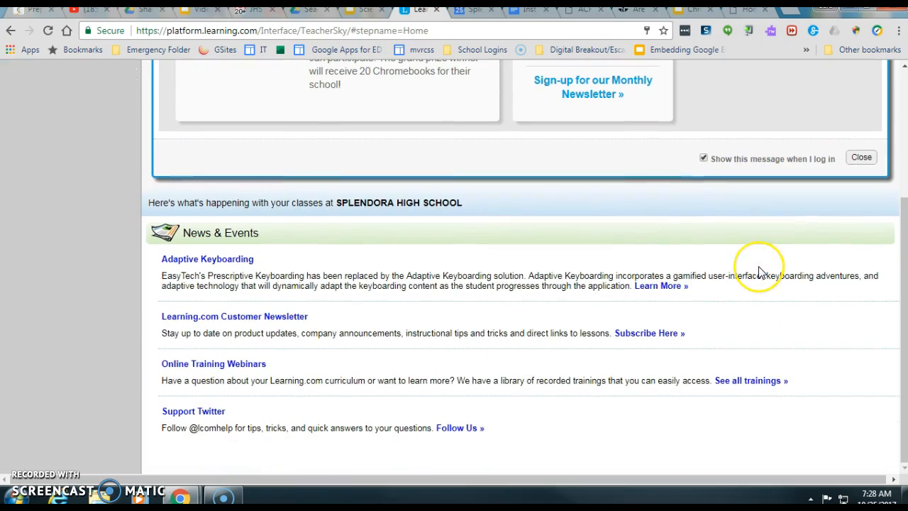
scroll(762, 295, "up", 3)
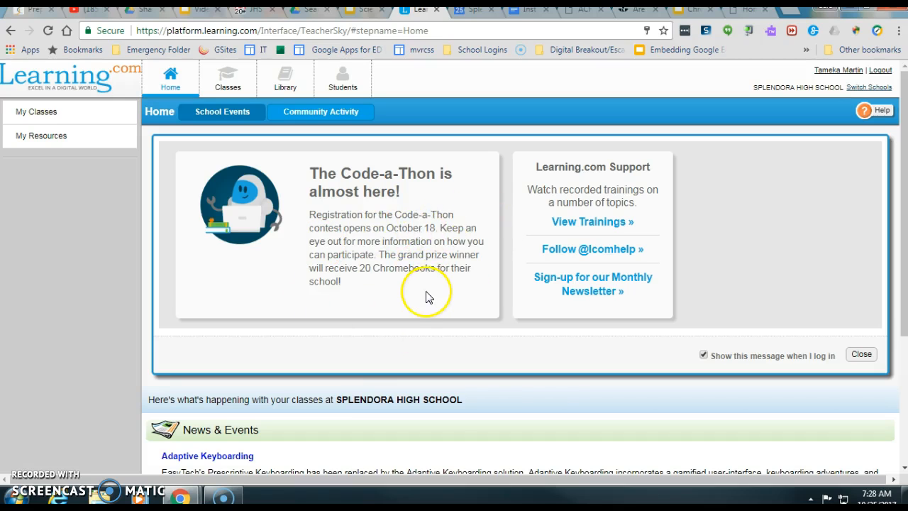
scroll(426, 294, "down", 2)
scroll(317, 307, "down", 1)
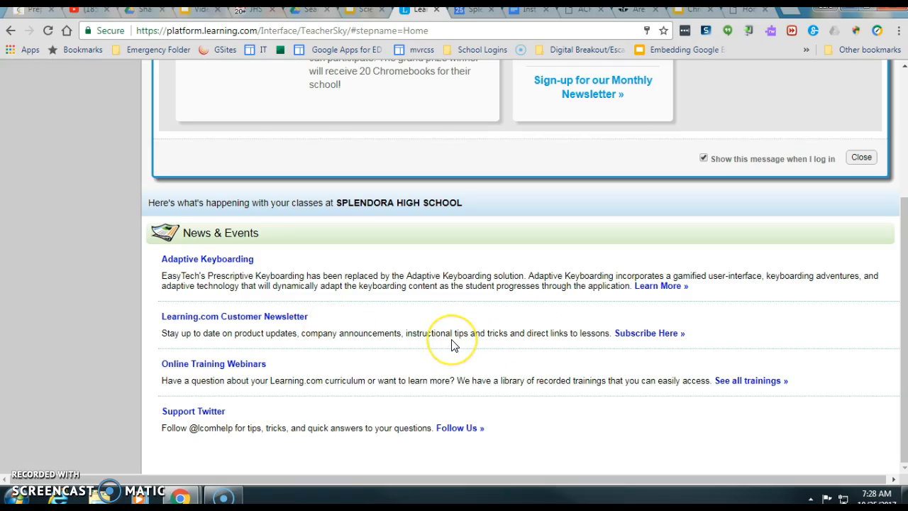
scroll(454, 345, "up", 3)
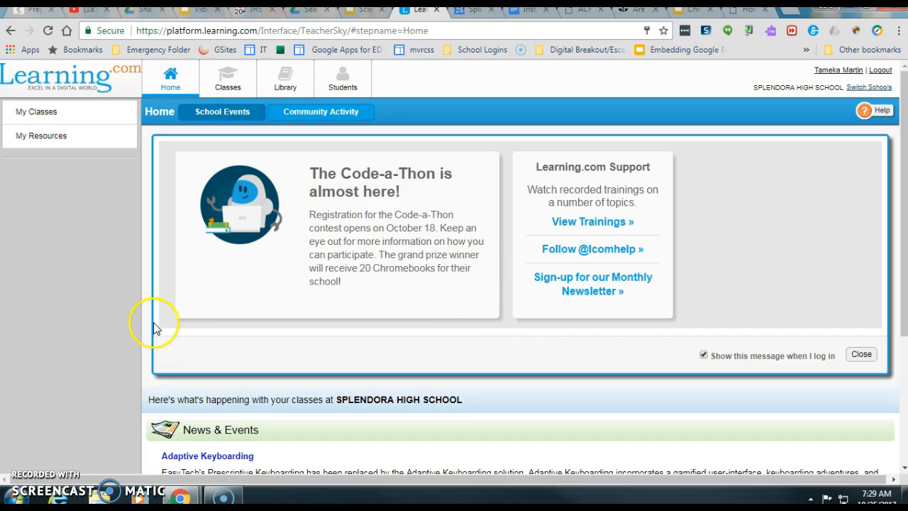
left_click(36, 117)
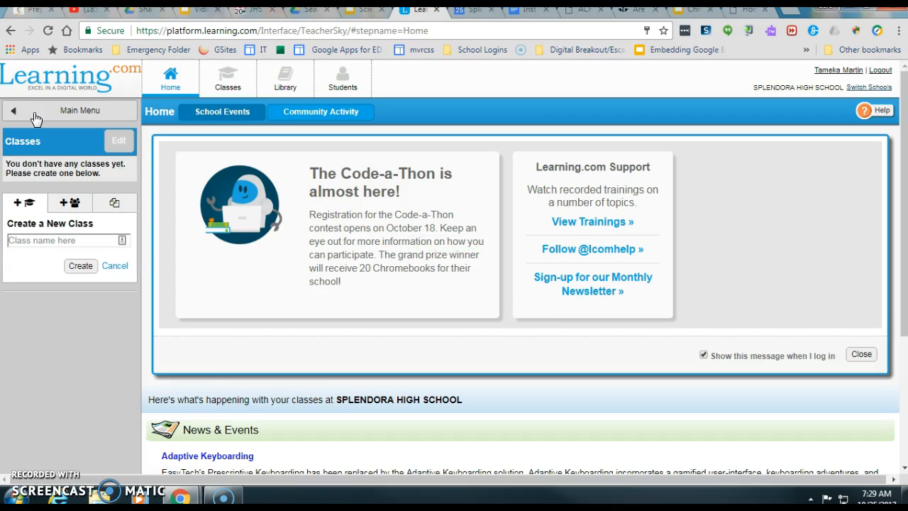
- Name the new class 'Test Class' and create it
left_click(59, 240)
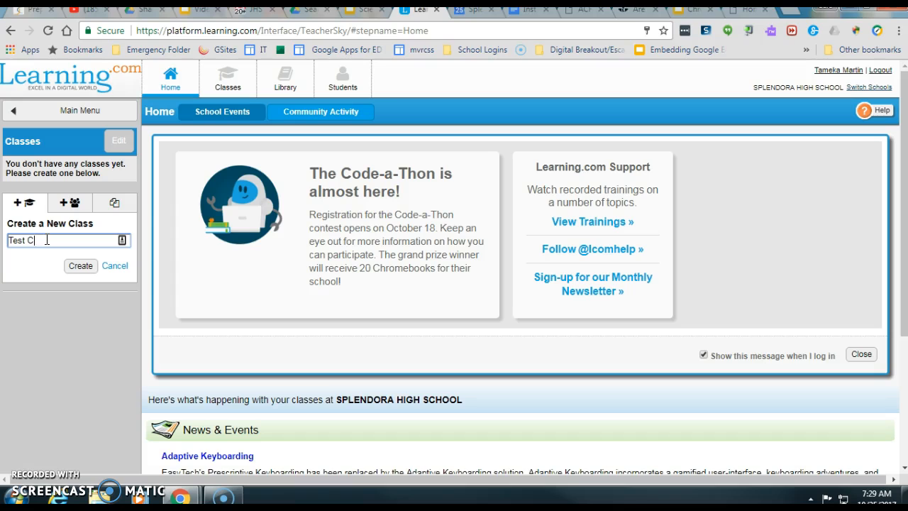
left_click(76, 267)
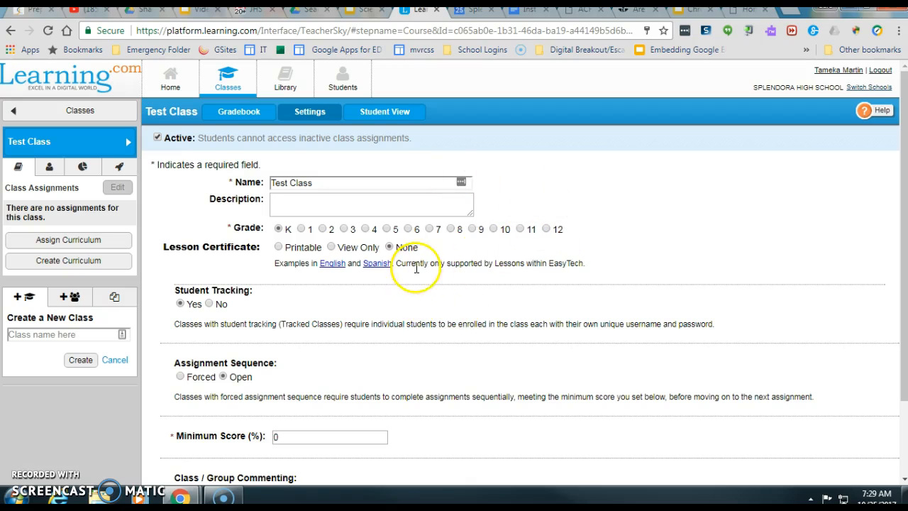
- Set grade 6, open assignment sequence, 70% minimum score and commenting off, then save
scroll(380, 367, "down", 1)
scroll(381, 367, "down", 2)
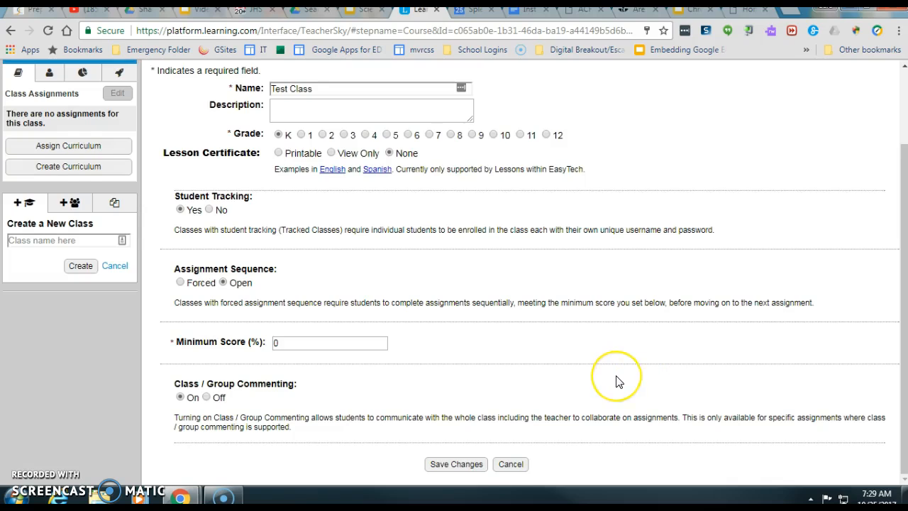
scroll(618, 382, "up", 2)
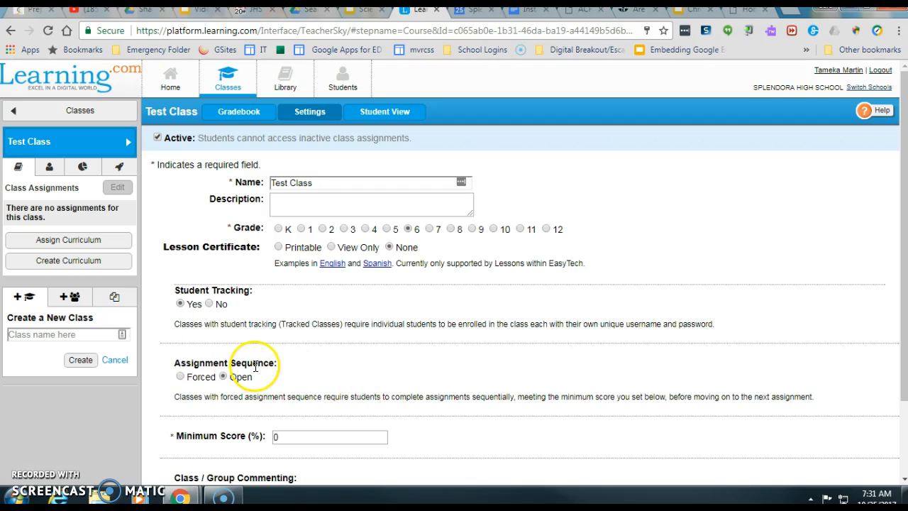
left_click(224, 377)
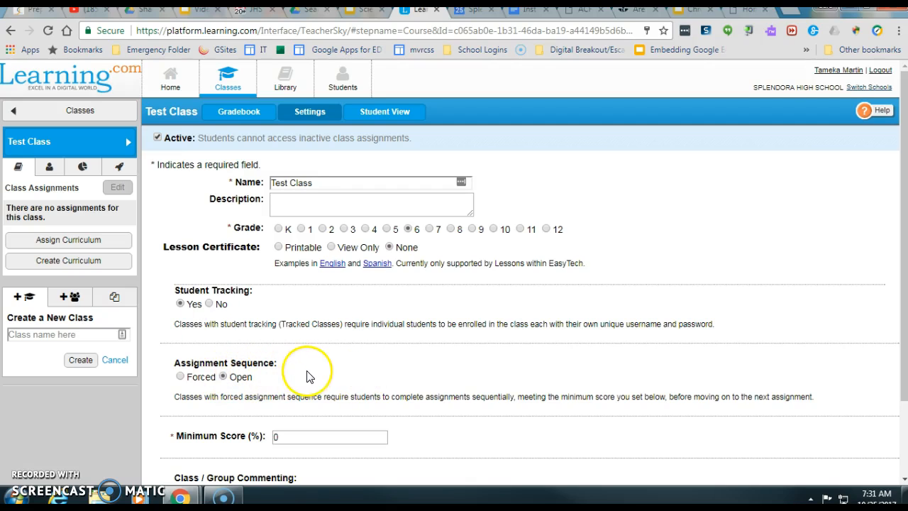
scroll(310, 370, "down", 1)
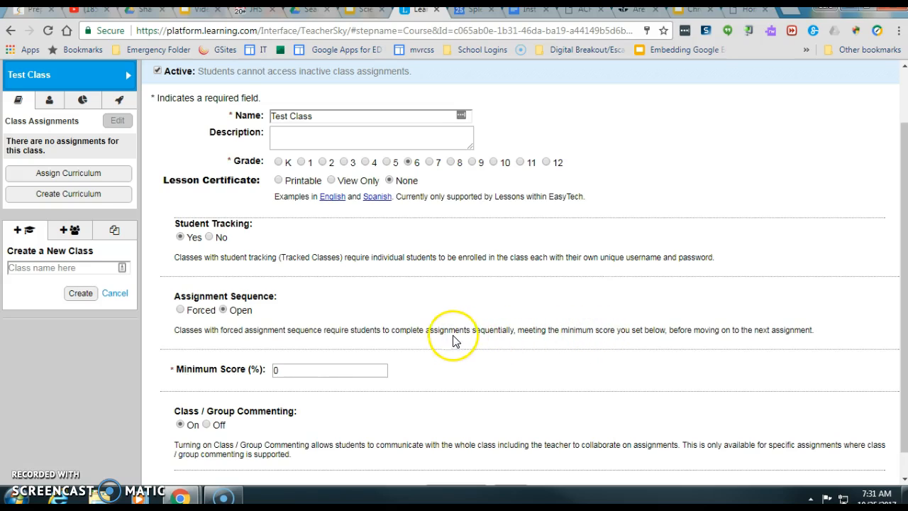
left_click(294, 372)
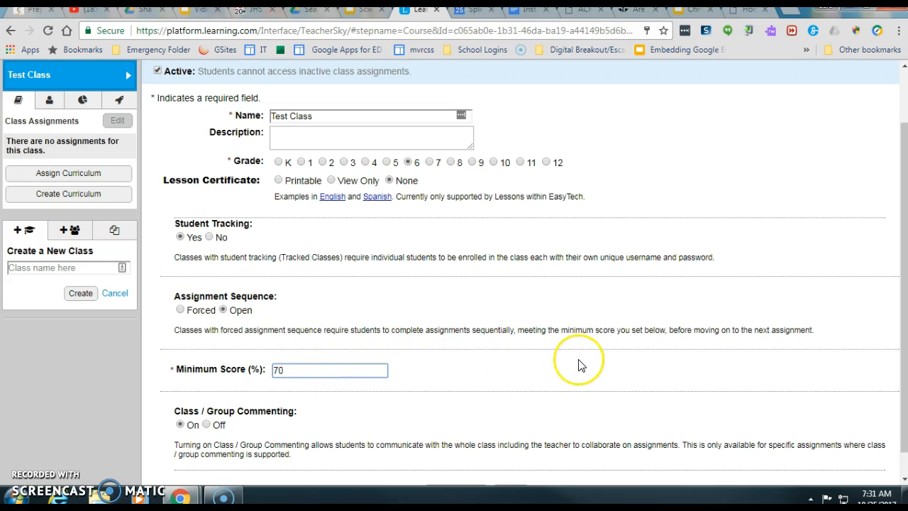
scroll(533, 383, "down", 1)
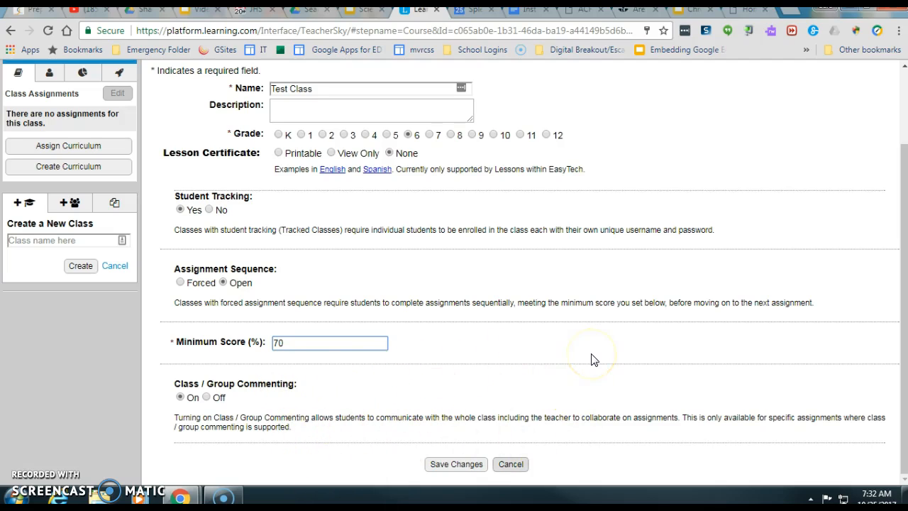
left_click(206, 397)
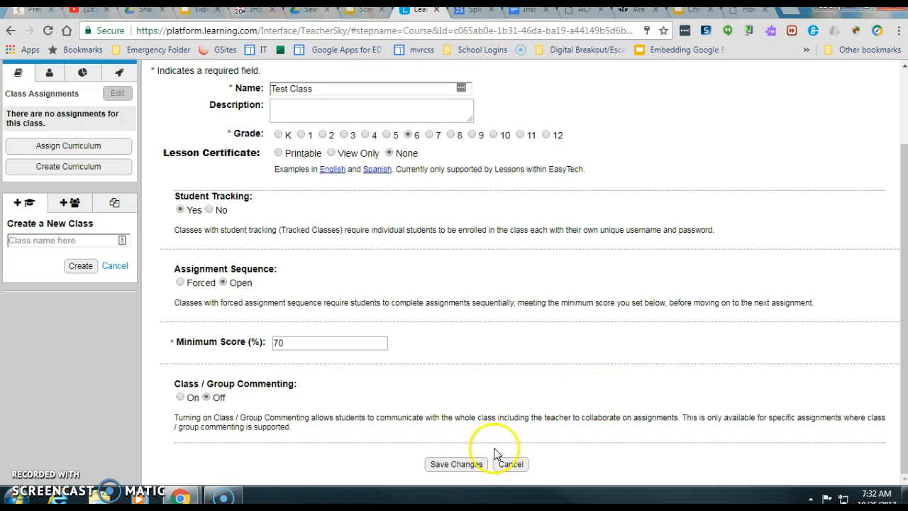
left_click(460, 467)
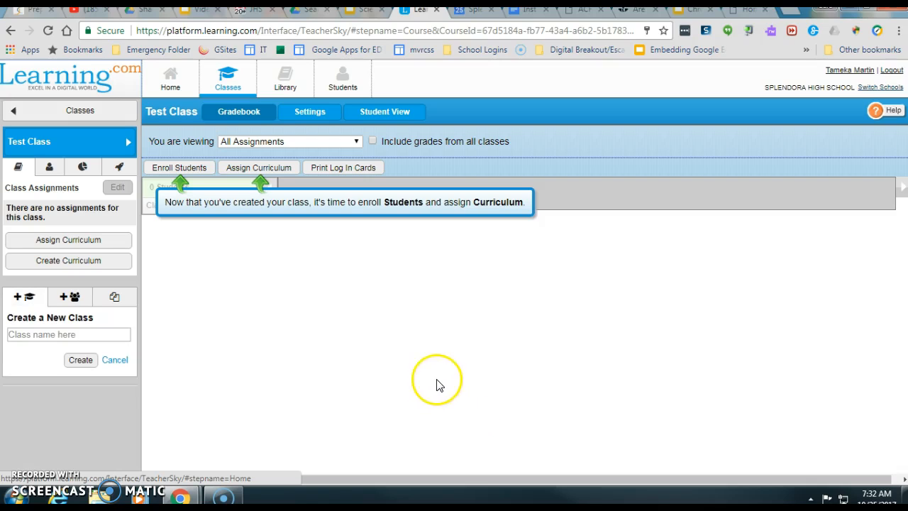
- Filter the school roster to Grade 6 and enroll the first listed student in Test Class
left_click(186, 171)
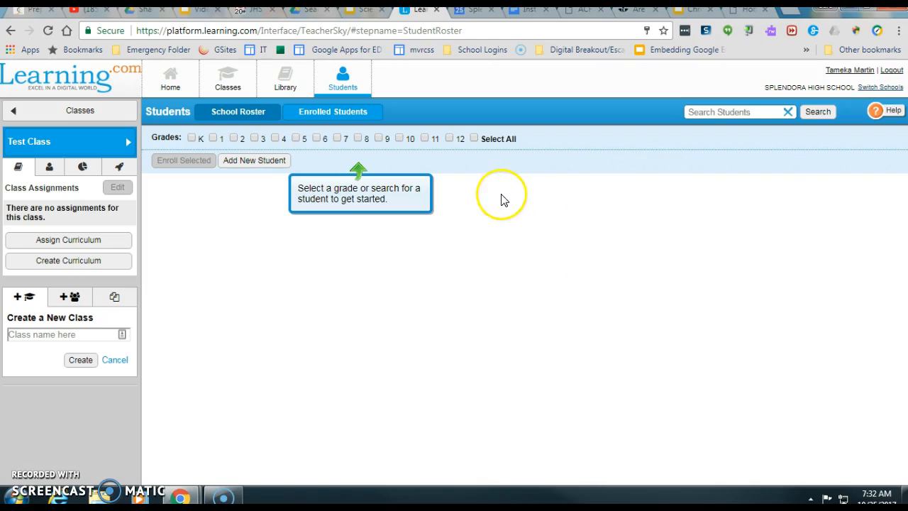
left_click(316, 139)
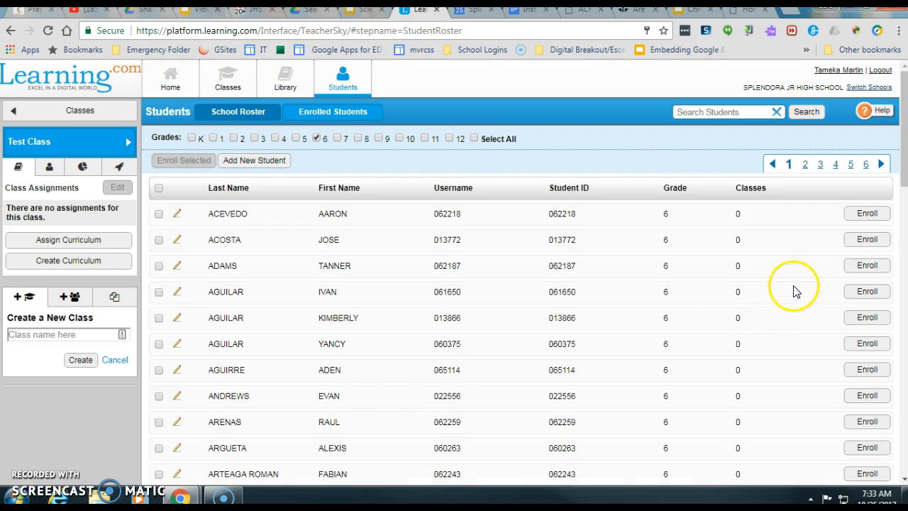
scroll(654, 298, "down", 1)
scroll(654, 299, "down", 1)
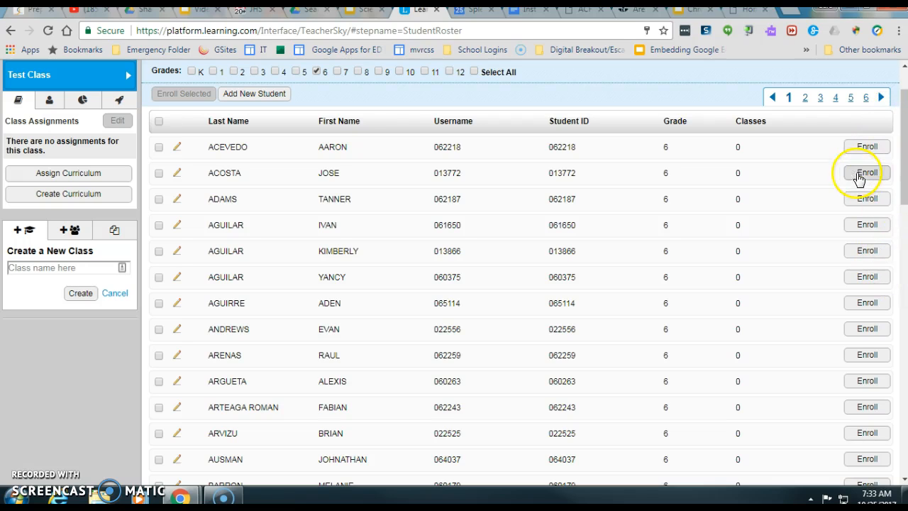
left_click(868, 146)
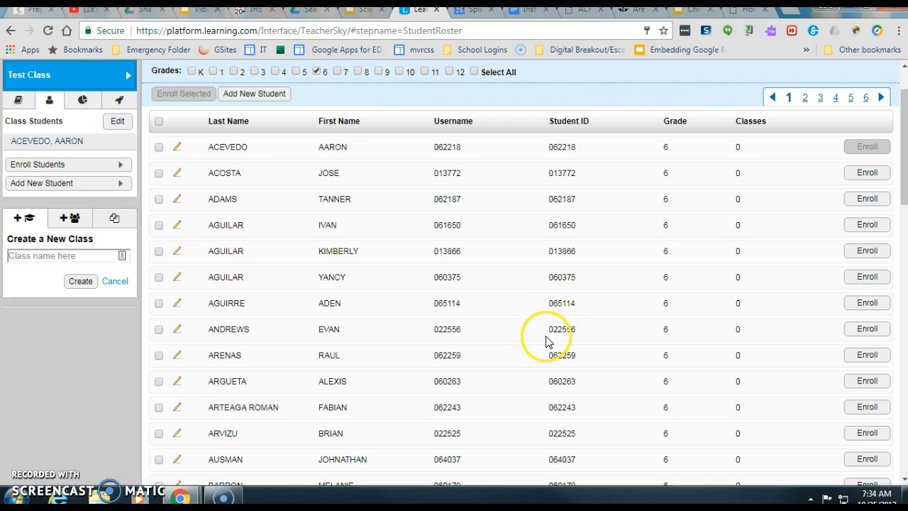
- Go to the curriculum Library
scroll(425, 347, "up", 1)
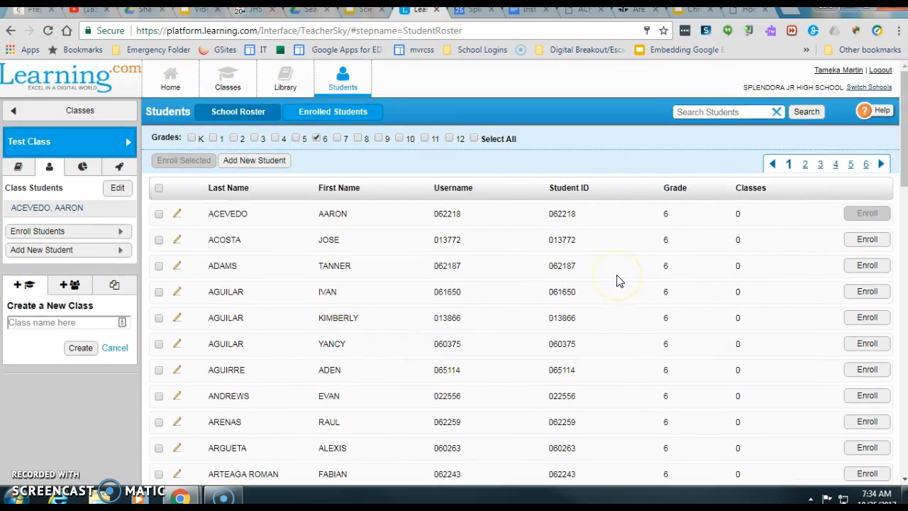
left_click(575, 293)
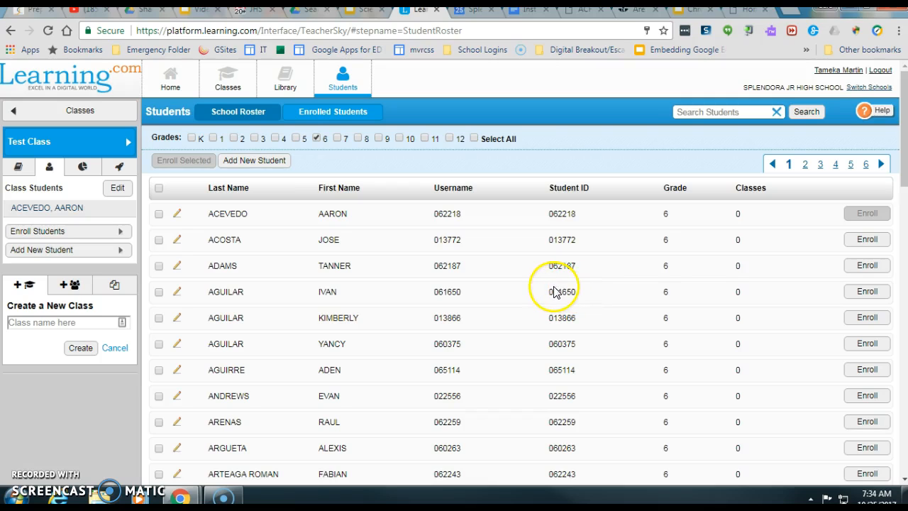
left_click(286, 87)
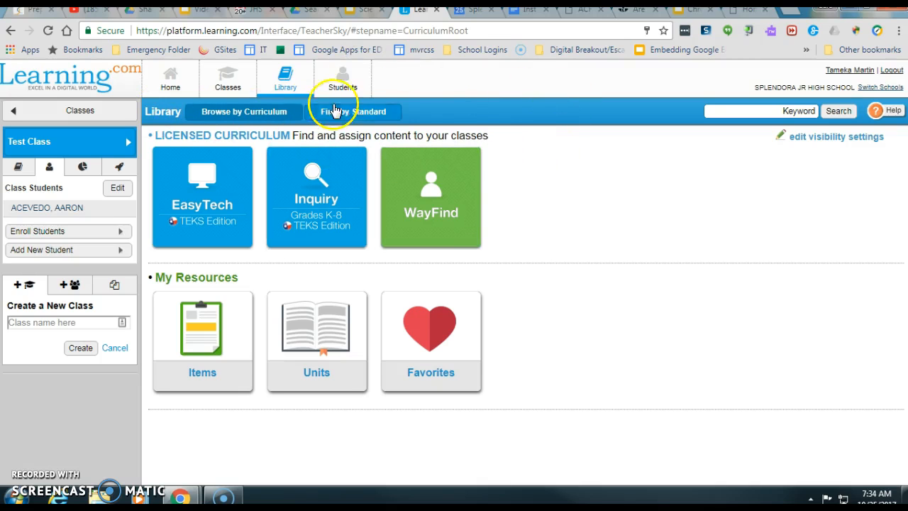
- Switch the Library to its Find by Standard view
left_click(361, 115)
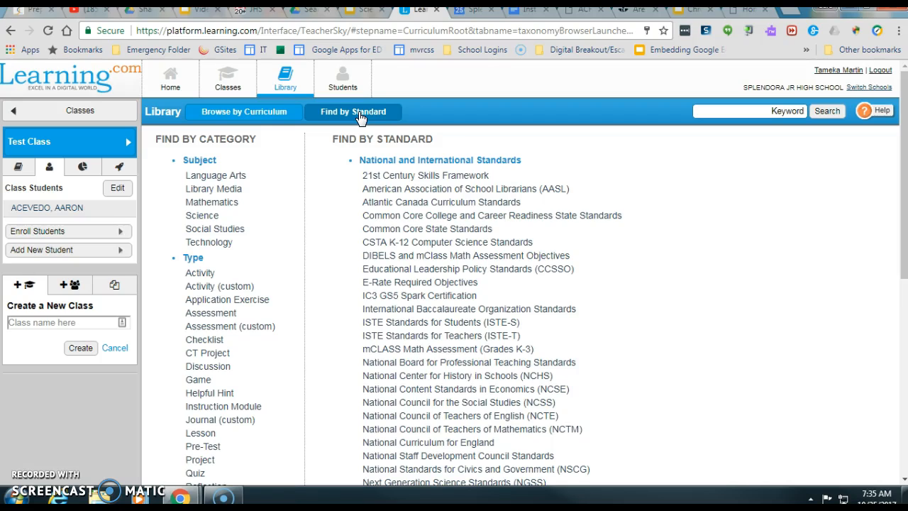
- Drill into TEKS Mathematics (2012) down to the TX.111.26 Grade 6 standards set
left_click(360, 117)
scroll(458, 120, "down", 4)
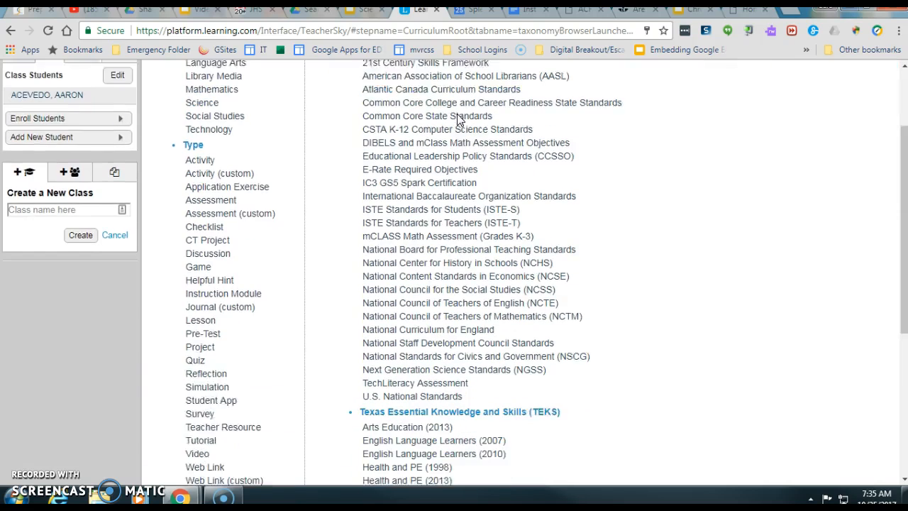
scroll(460, 121, "down", 2)
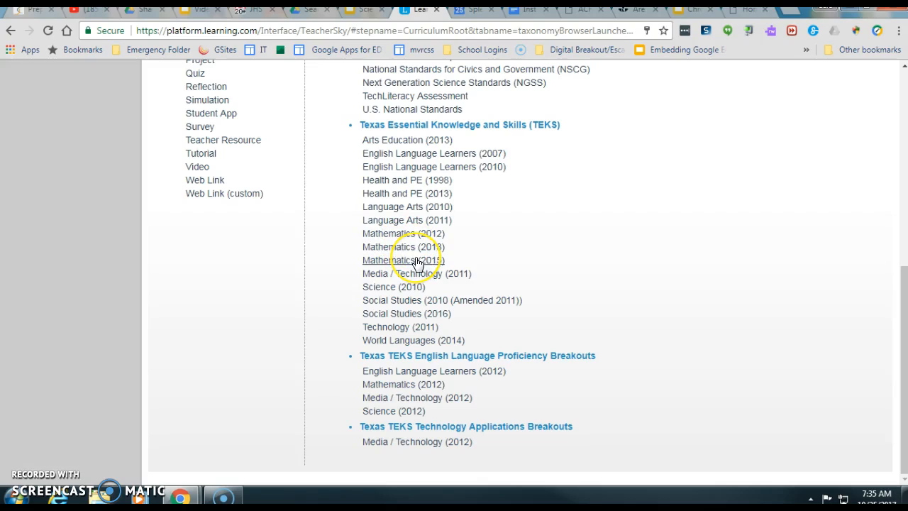
left_click(398, 240)
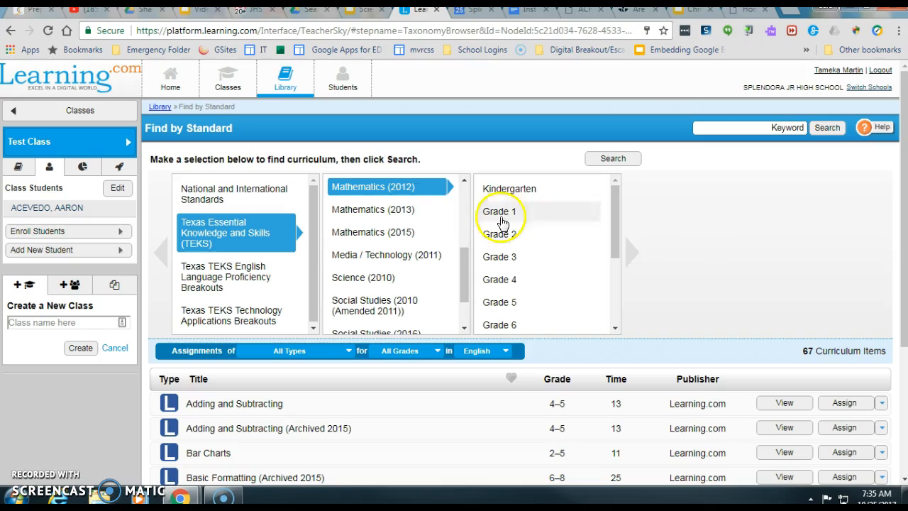
left_click_drag(618, 197, 616, 228)
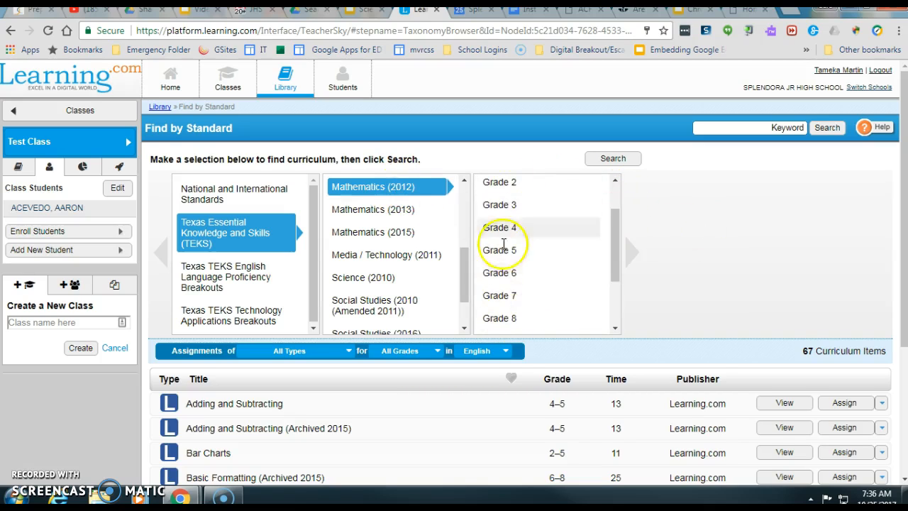
left_click(495, 275)
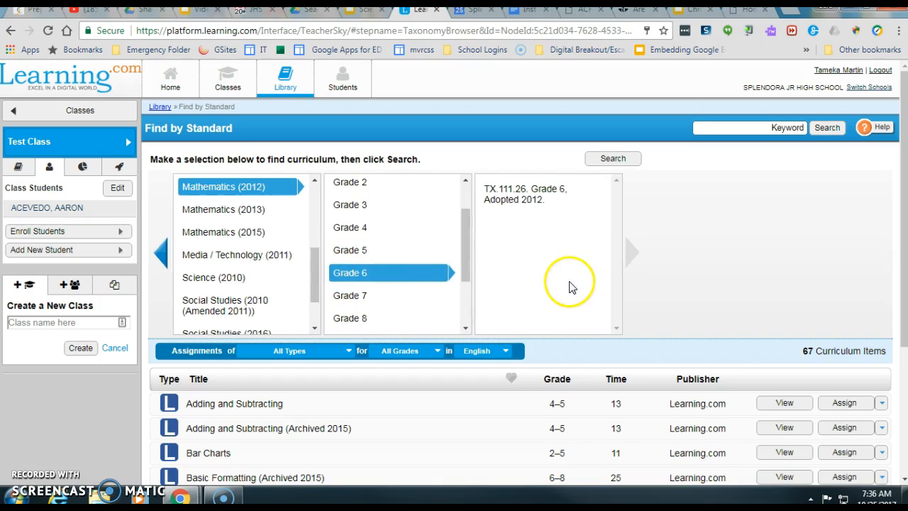
left_click(524, 202)
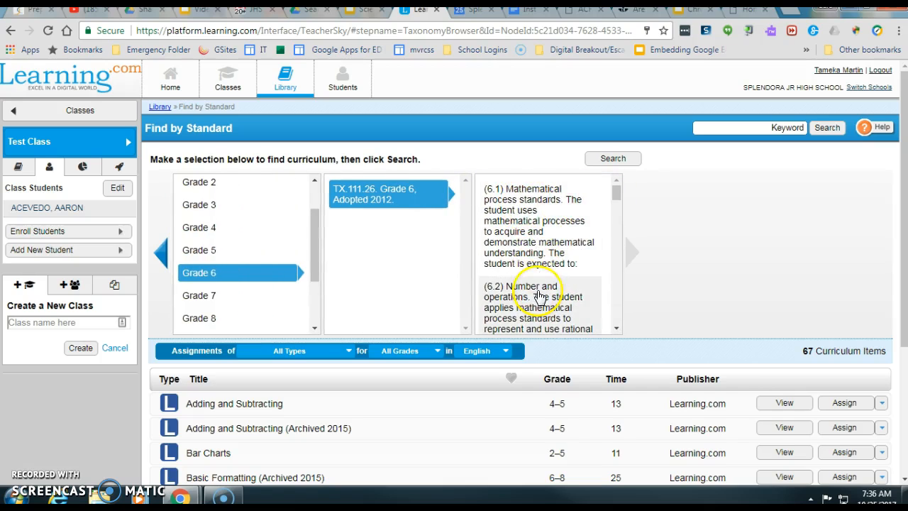
- Choose the (6.1) mathematical process standards, select 6.1 (C), and search
left_click_drag(616, 192, 617, 215)
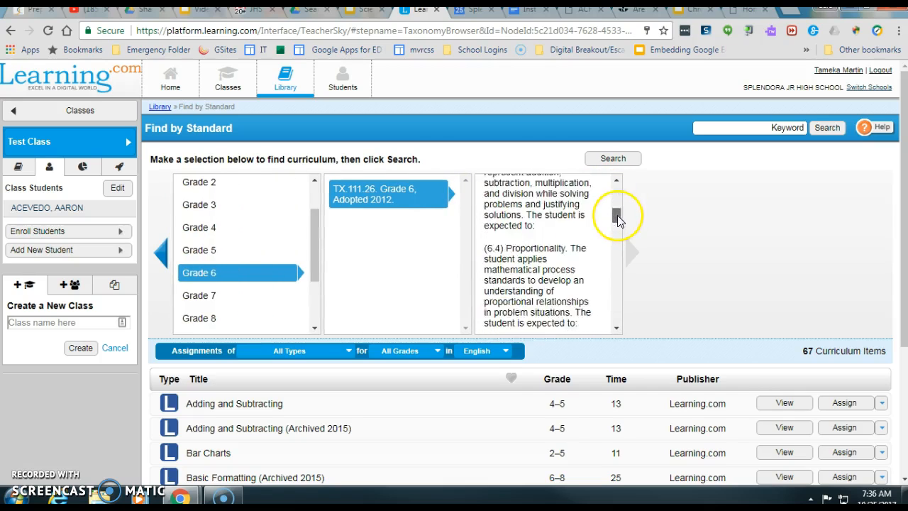
scroll(584, 218, "up", 3)
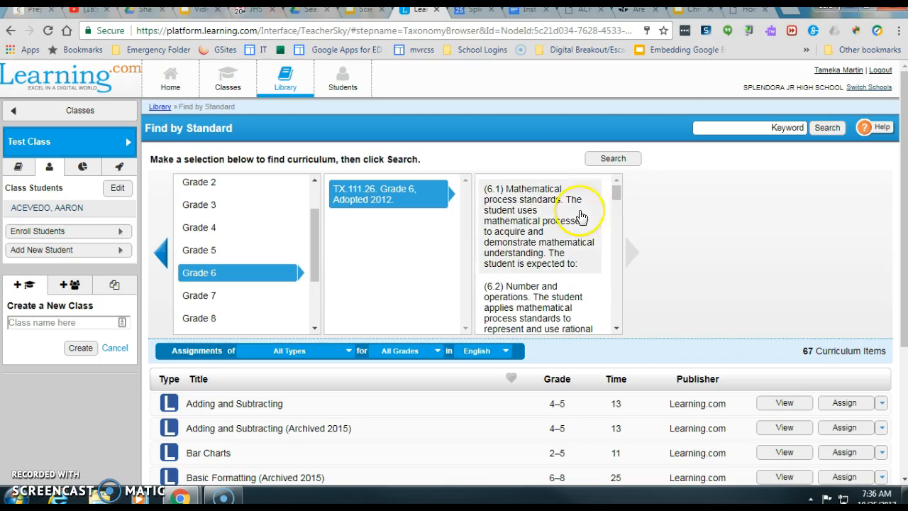
left_click(568, 220)
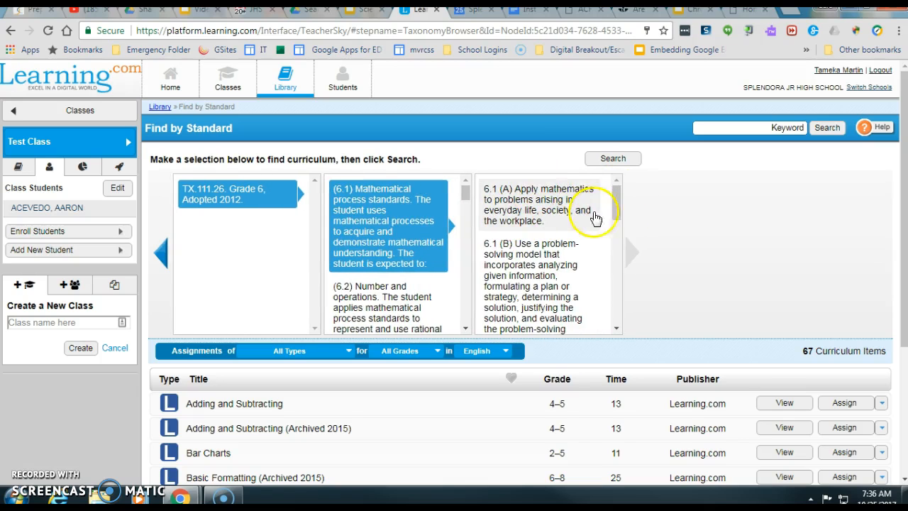
left_click_drag(616, 203, 616, 234)
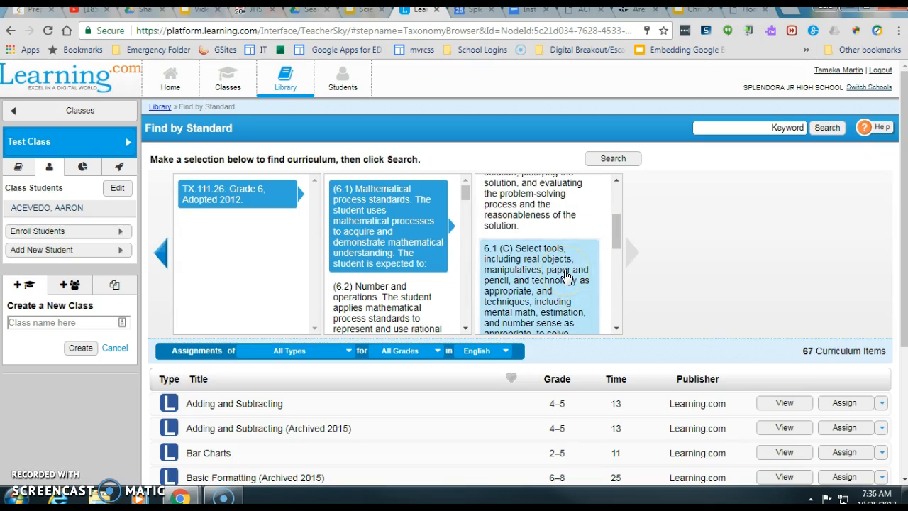
left_click(617, 162)
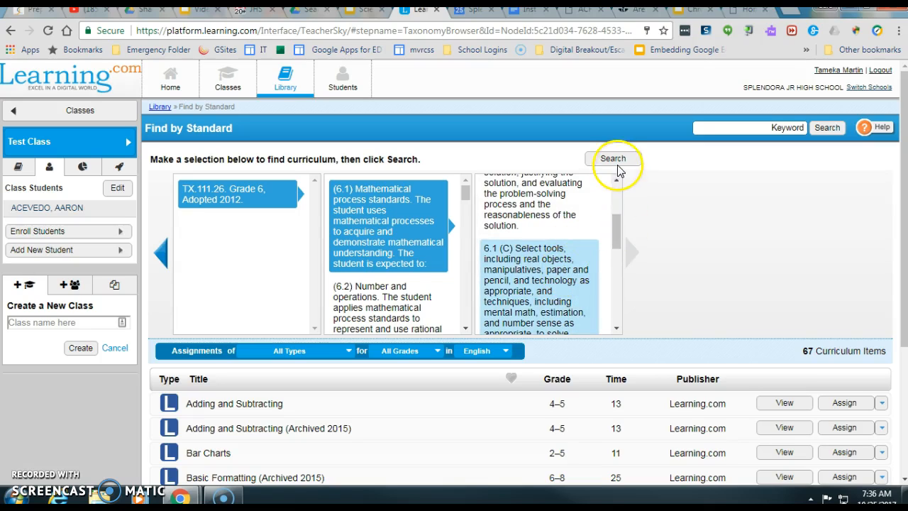
- Review the nine 6.1 (C) results, from Basketball Budget Spreadsheet to Word Problem Document
left_click(689, 249)
scroll(690, 250, "down", 1)
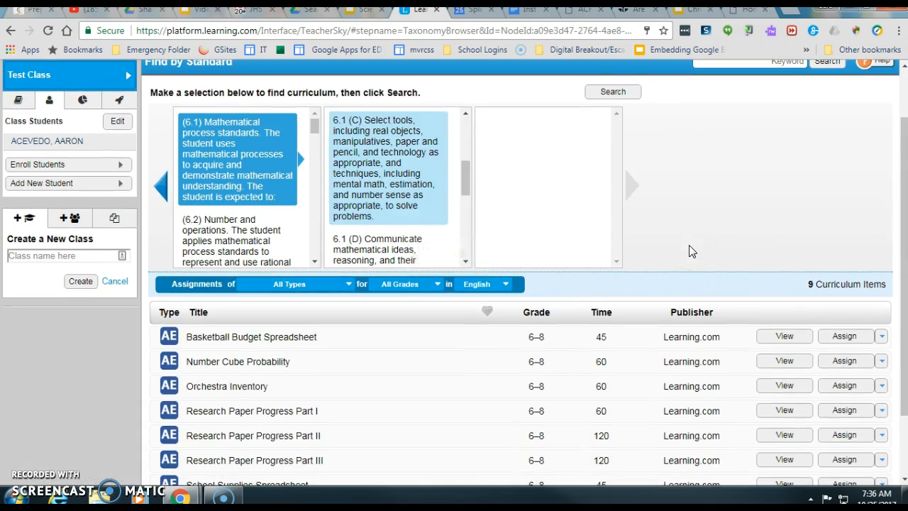
scroll(691, 250, "down", 1)
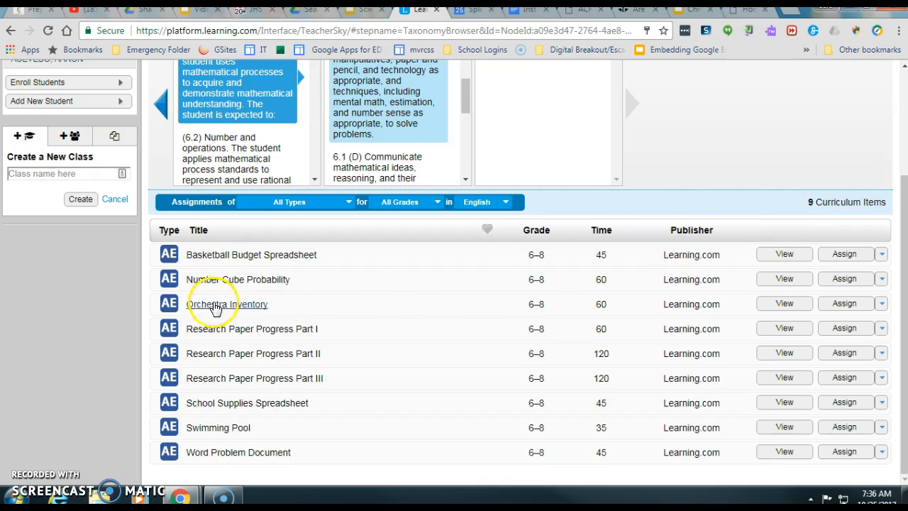
scroll(450, 372, "up", 2)
scroll(452, 374, "down", 2)
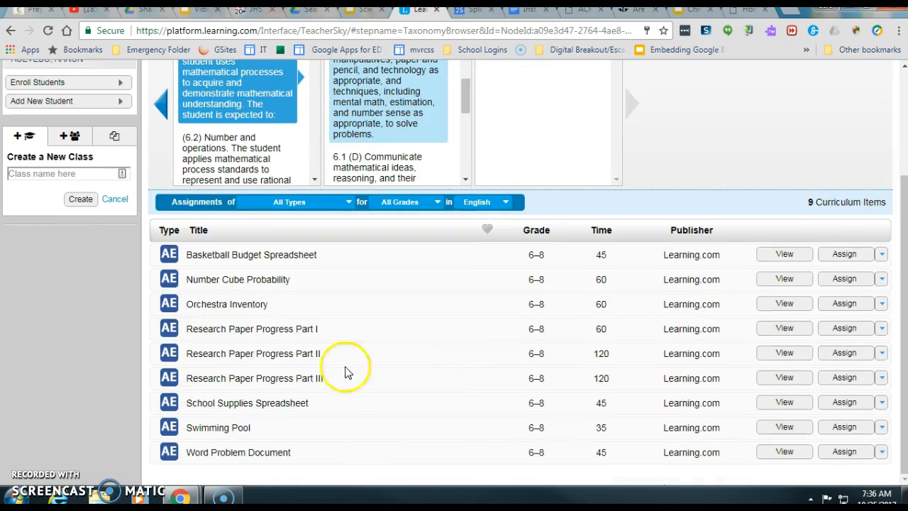
scroll(467, 354, "up", 2)
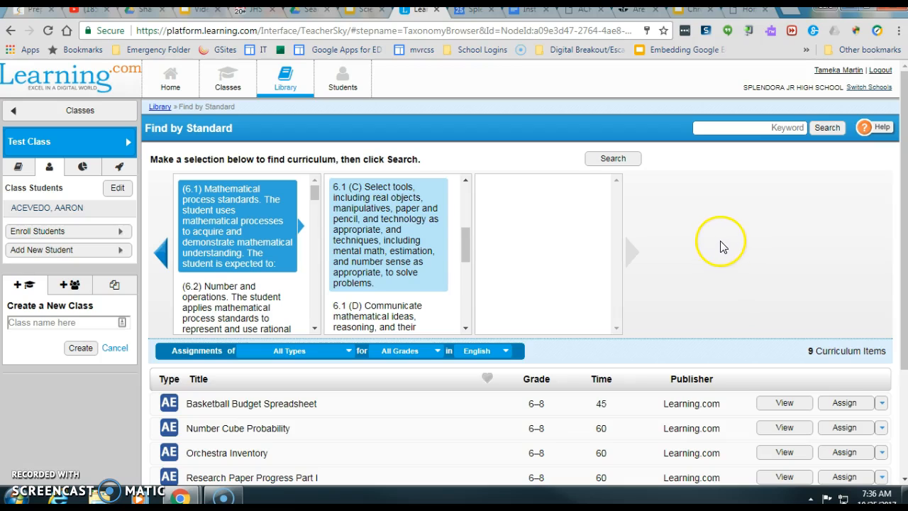
scroll(692, 241, "down", 1)
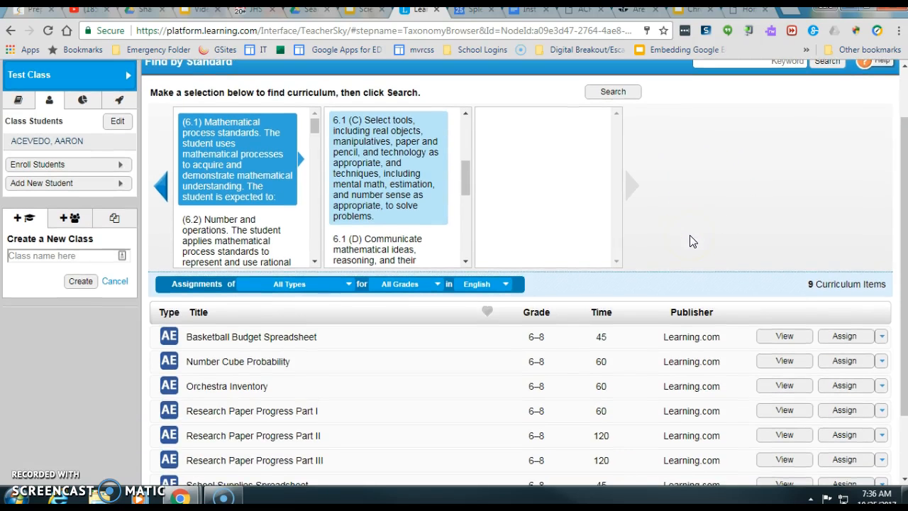
scroll(695, 233, "down", 1)
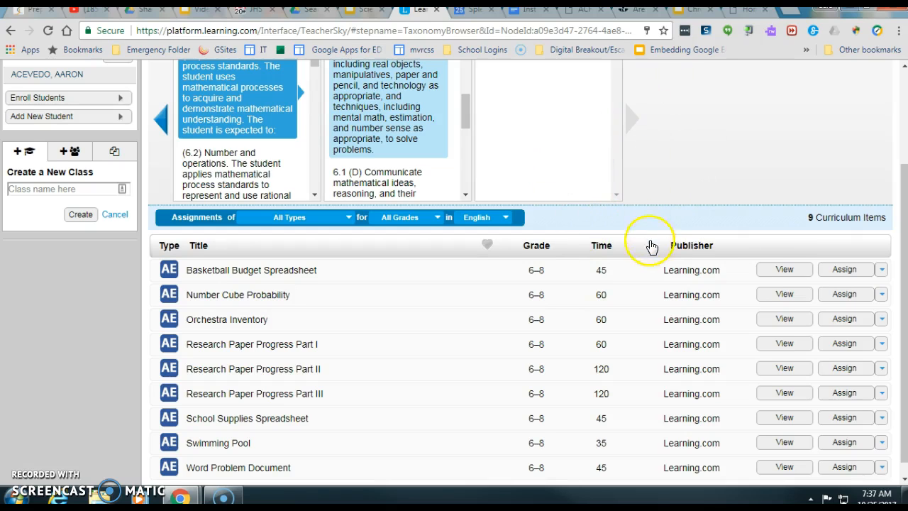
scroll(646, 223, "down", 1)
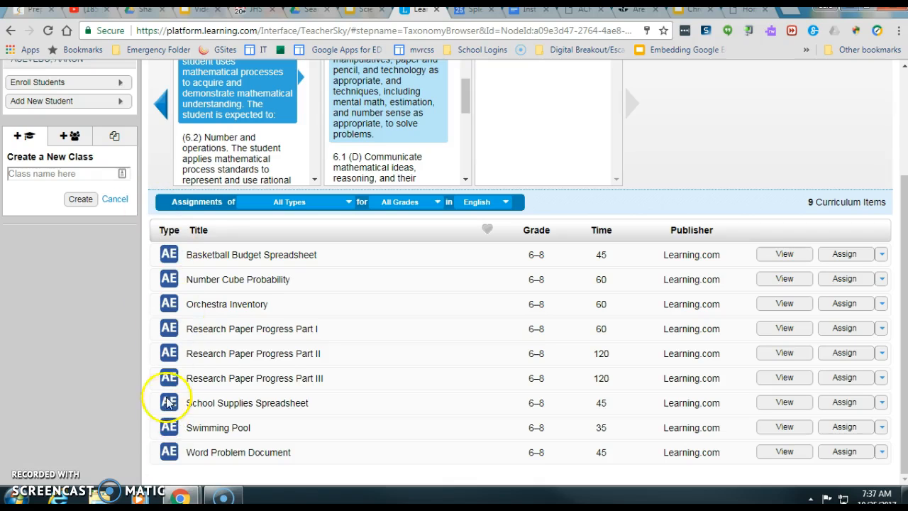
scroll(716, 151, "up", 2)
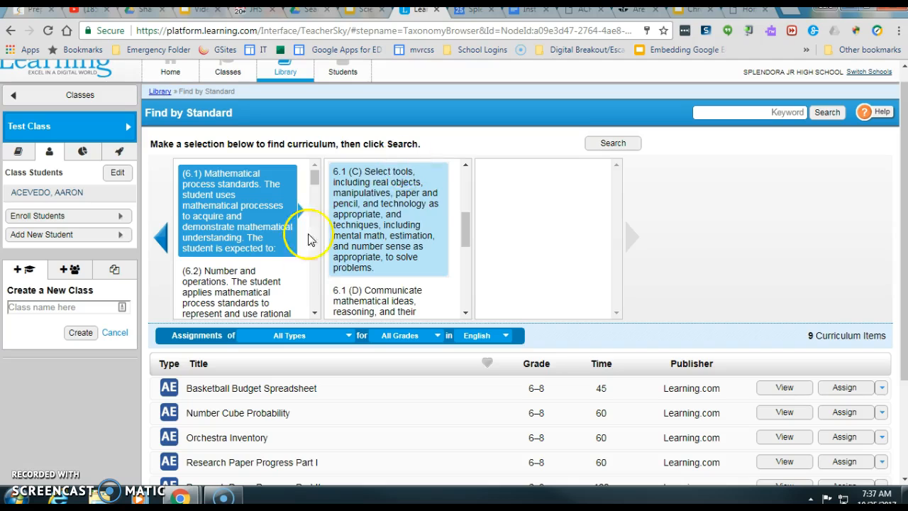
- Return to TX.111.26 Grade 6 and filter curriculum to Project type and Sixth grade
left_click(161, 240)
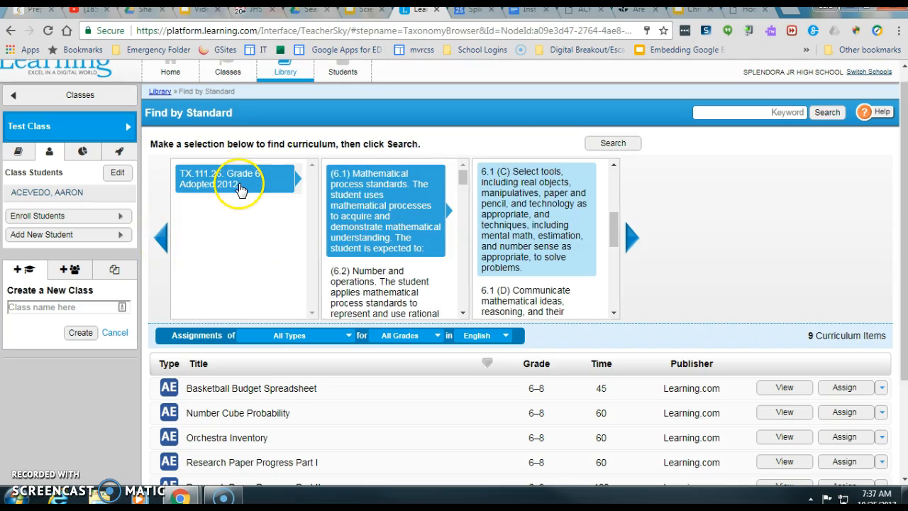
left_click(237, 179)
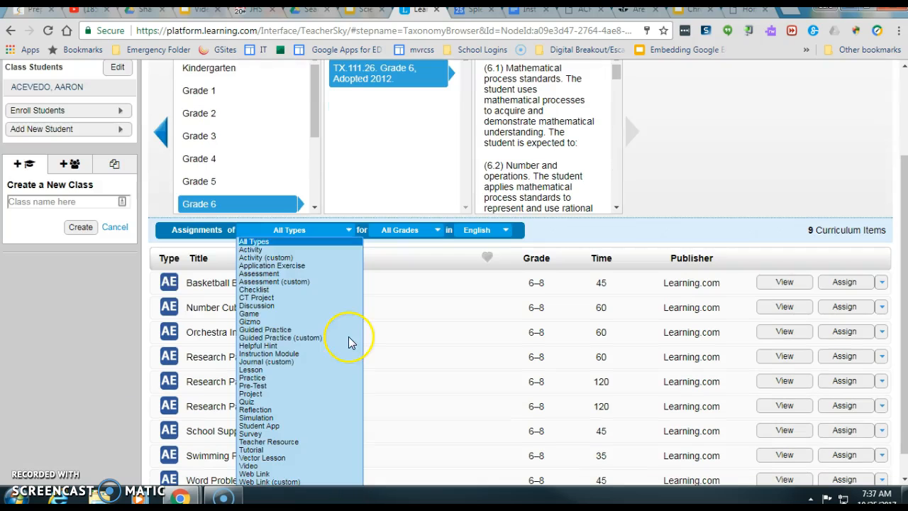
left_click(349, 340)
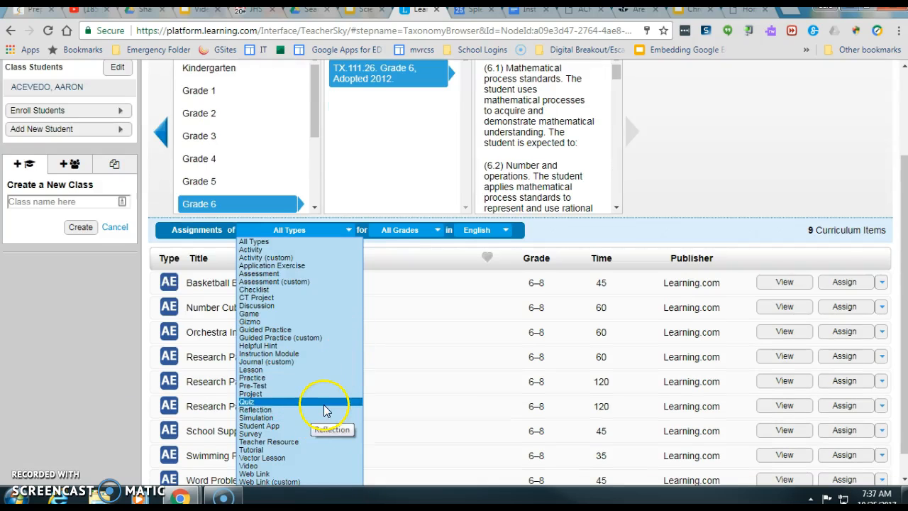
scroll(325, 411, "down", 1)
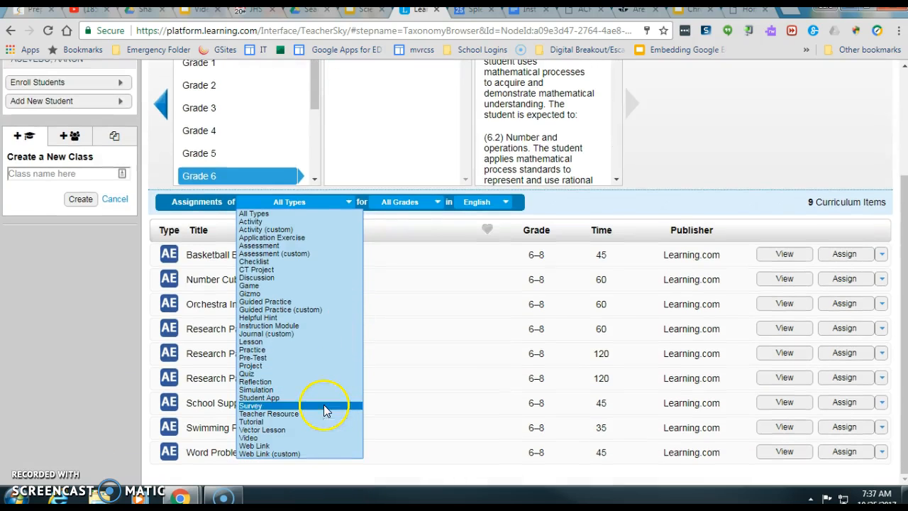
left_click(267, 366)
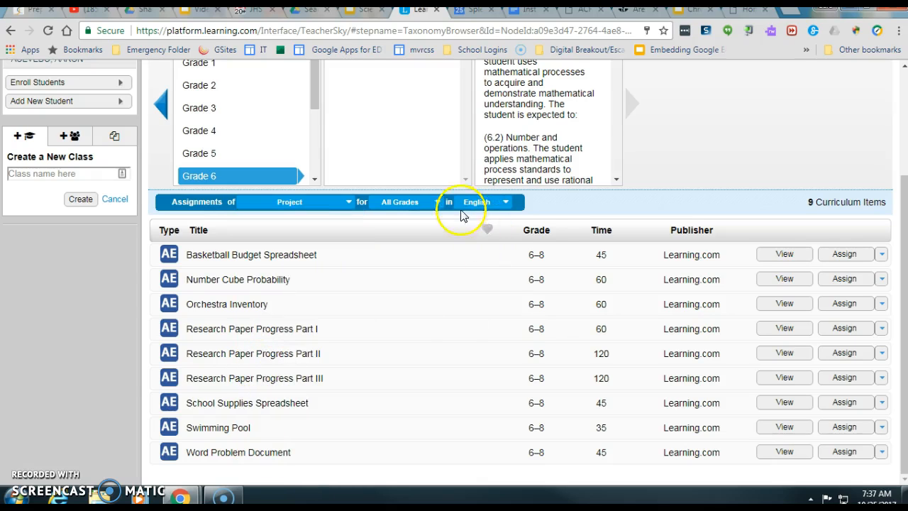
scroll(461, 217, "up", 3)
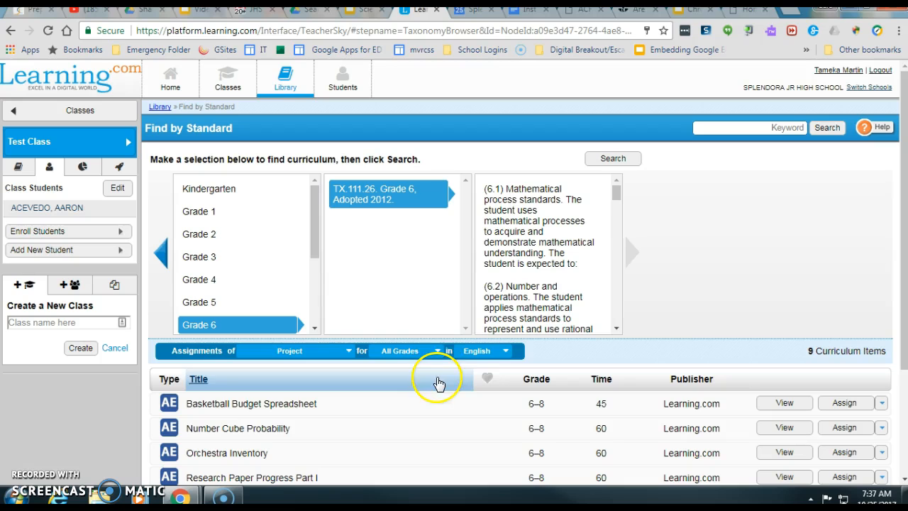
left_click(434, 351)
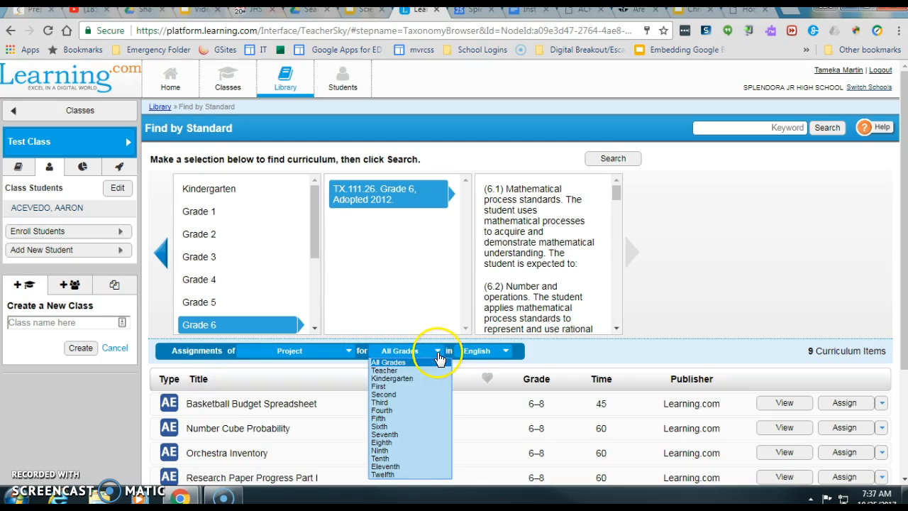
left_click(386, 425)
scroll(399, 384, "down", 1)
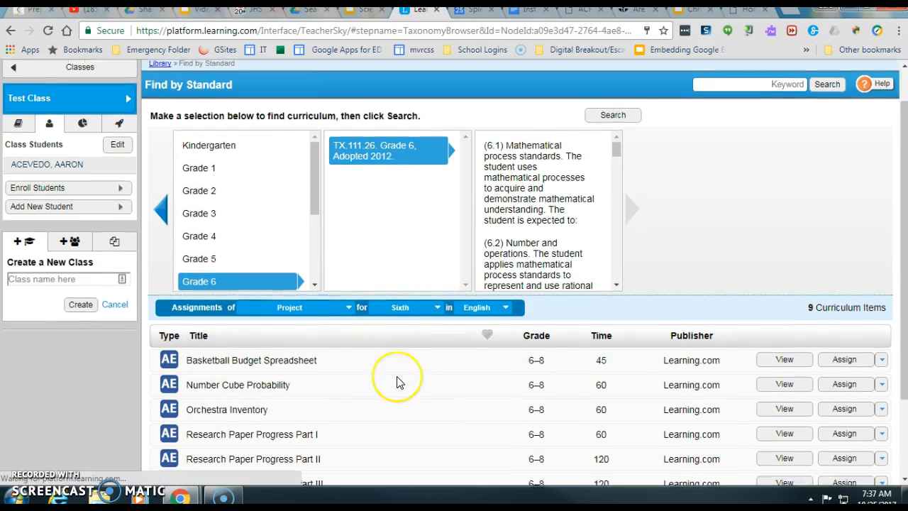
scroll(398, 383, "down", 1)
scroll(399, 383, "up", 2)
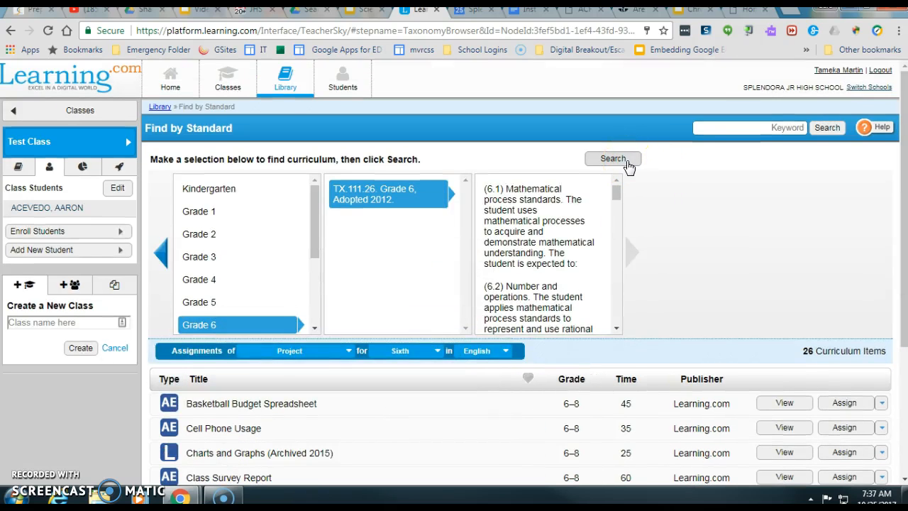
- Step back to the standards sets level, keeping the Project type filter
scroll(390, 249, "down", 1)
scroll(391, 249, "up", 1)
left_click(386, 335)
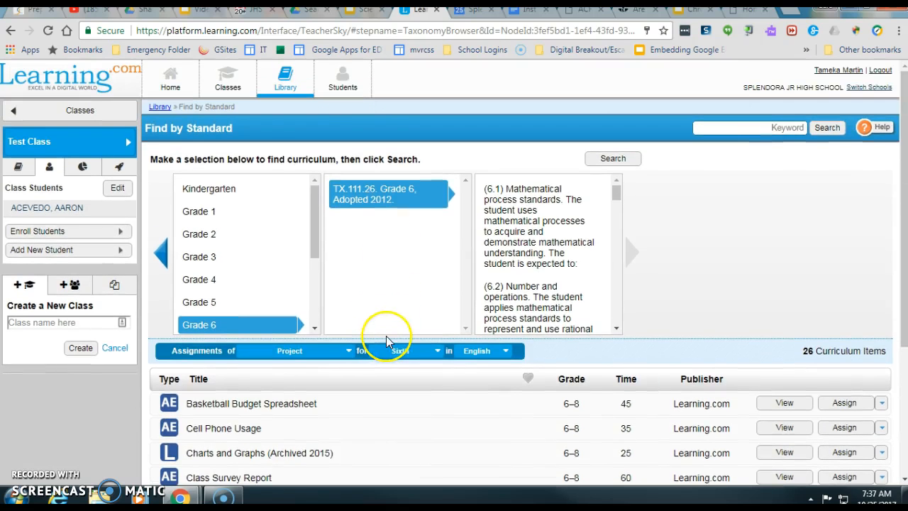
scroll(386, 336, "down", 2)
scroll(386, 343, "up", 2)
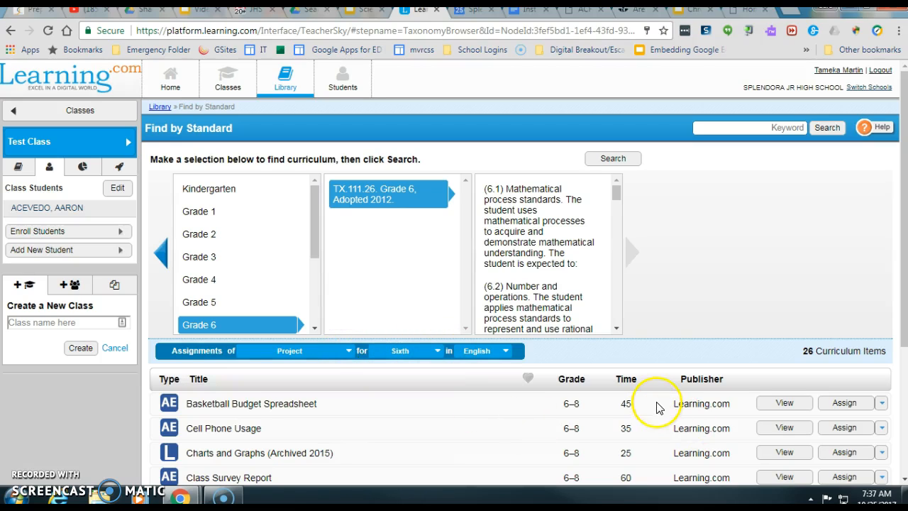
left_click(207, 324)
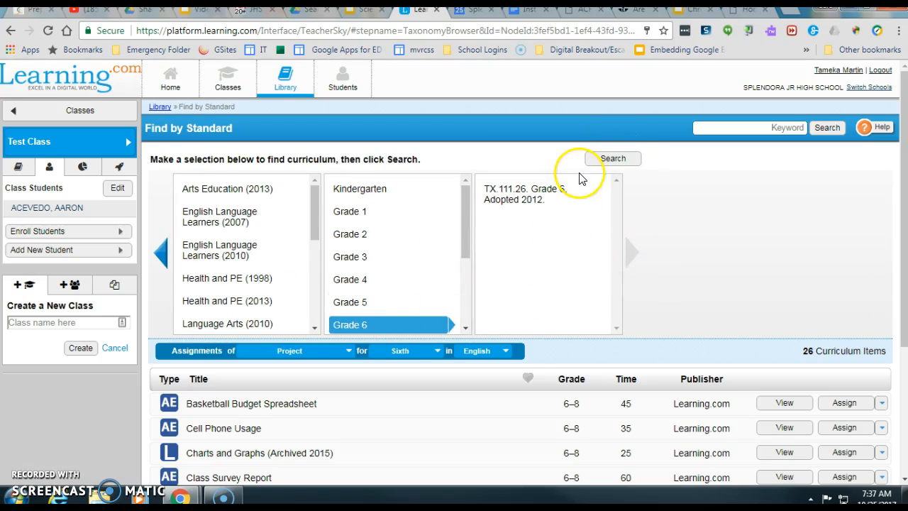
left_click(350, 353)
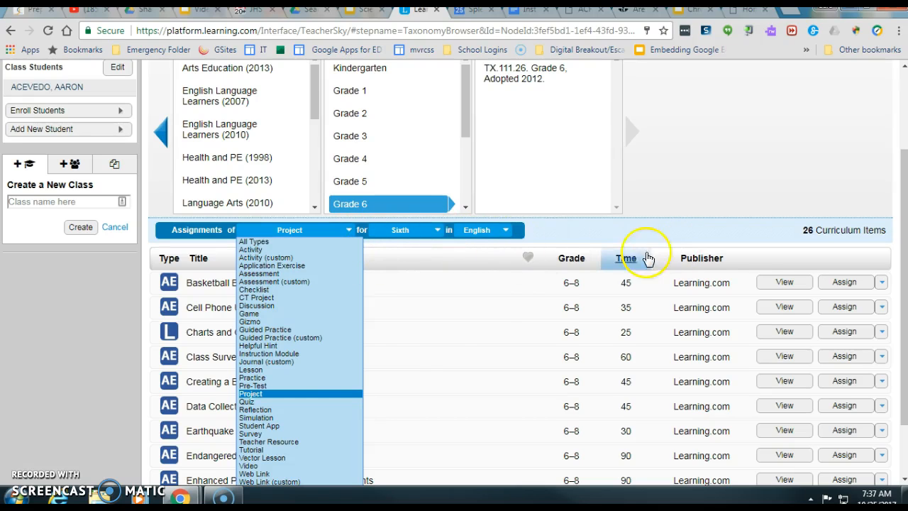
left_click(263, 395)
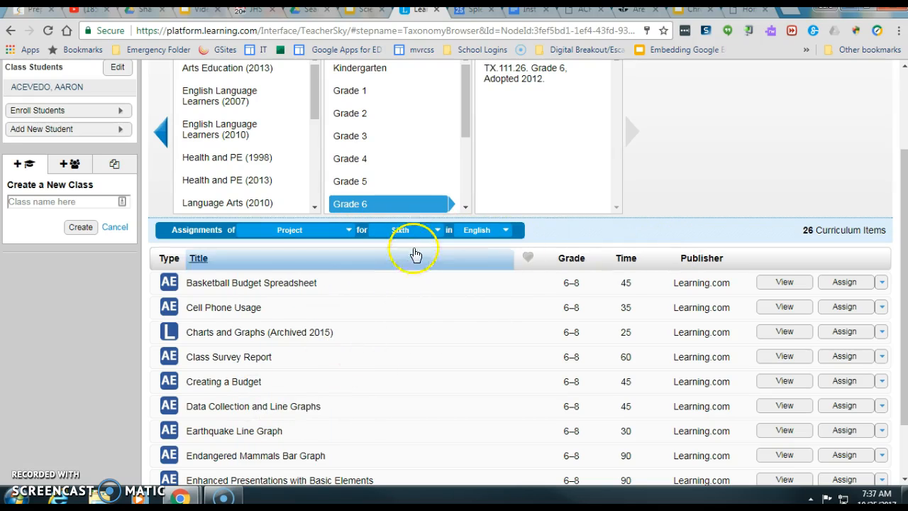
scroll(497, 234, "up", 2)
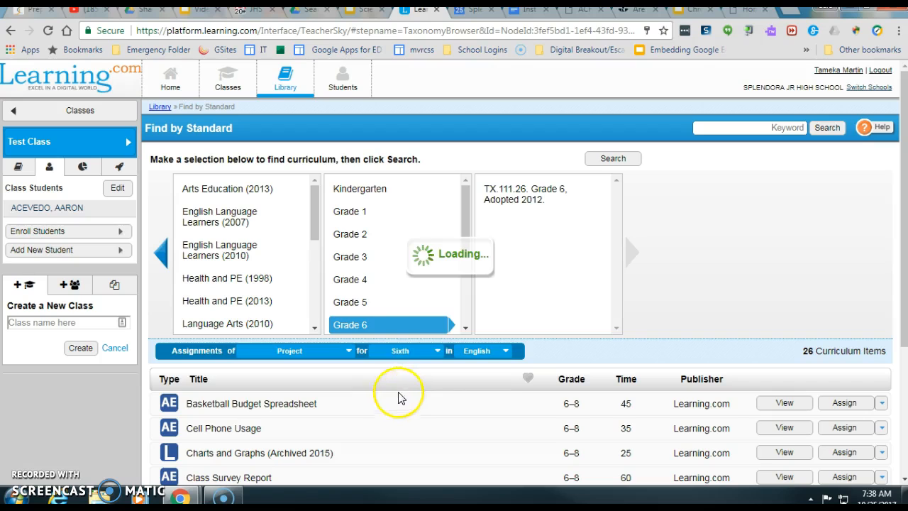
- Set language to English, search, and scroll the 26 Sixth-grade project items
left_click(506, 353)
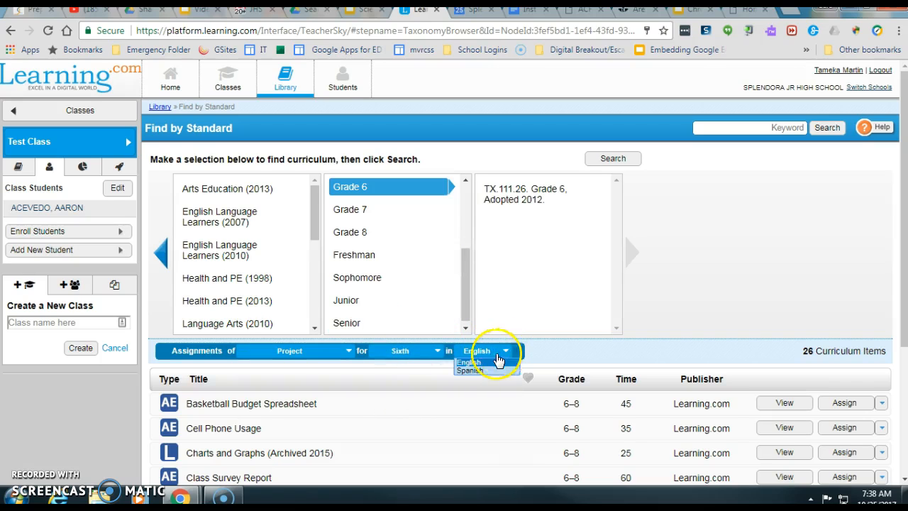
left_click(470, 363)
left_click(629, 160)
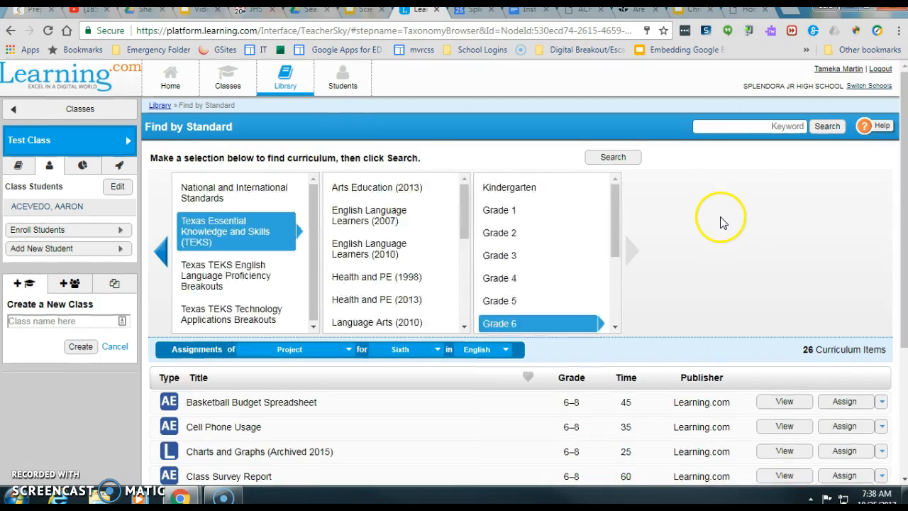
scroll(722, 216, "down", 3)
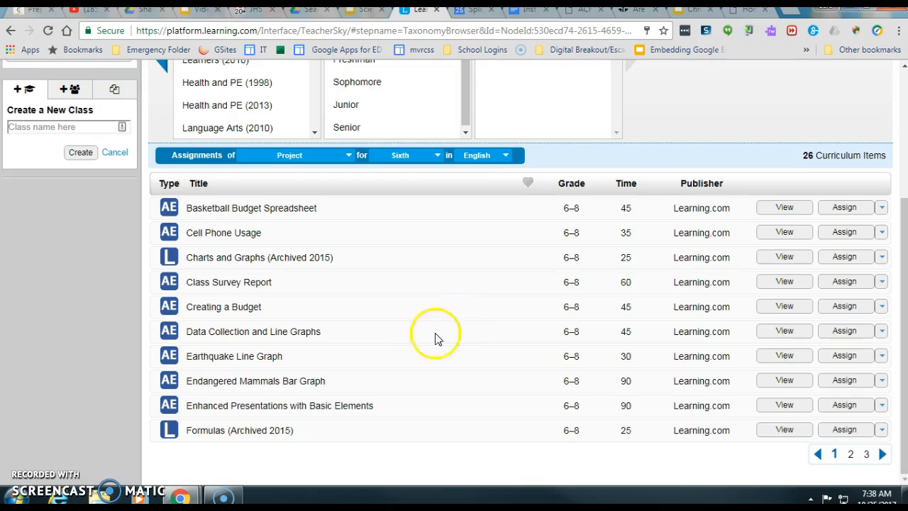
scroll(461, 351, "up", 2)
scroll(669, 239, "down", 2)
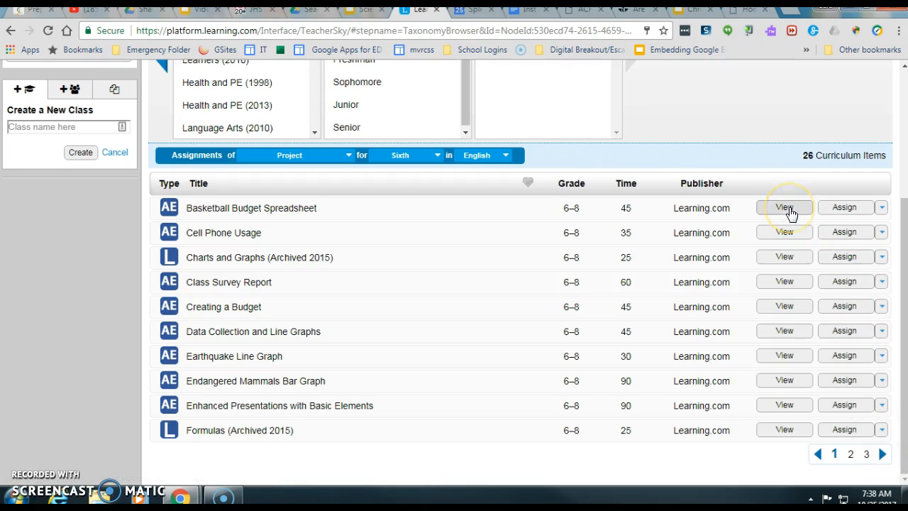
- Preview the Basketball Budget Spreadsheet lesson and read through its budget tables, answer steps and How did I do? checklist
left_click(785, 208)
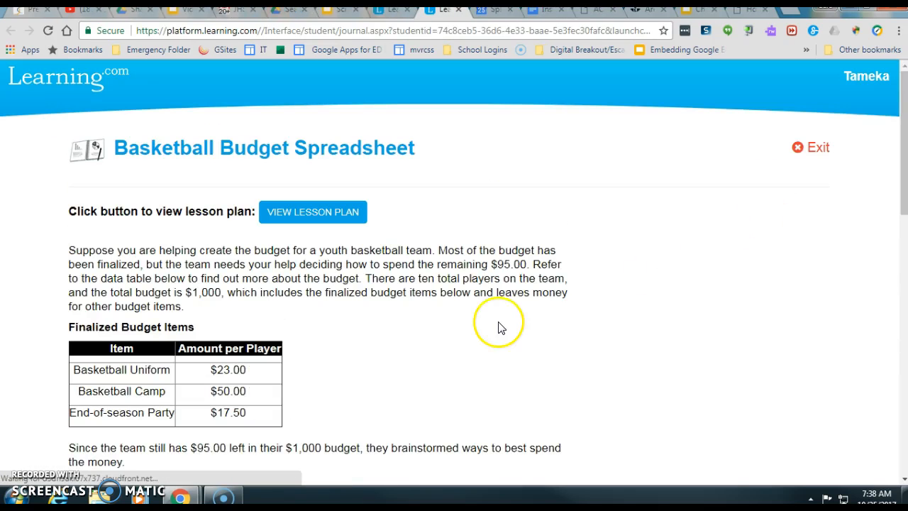
scroll(501, 320, "down", 4)
scroll(501, 320, "down", 3)
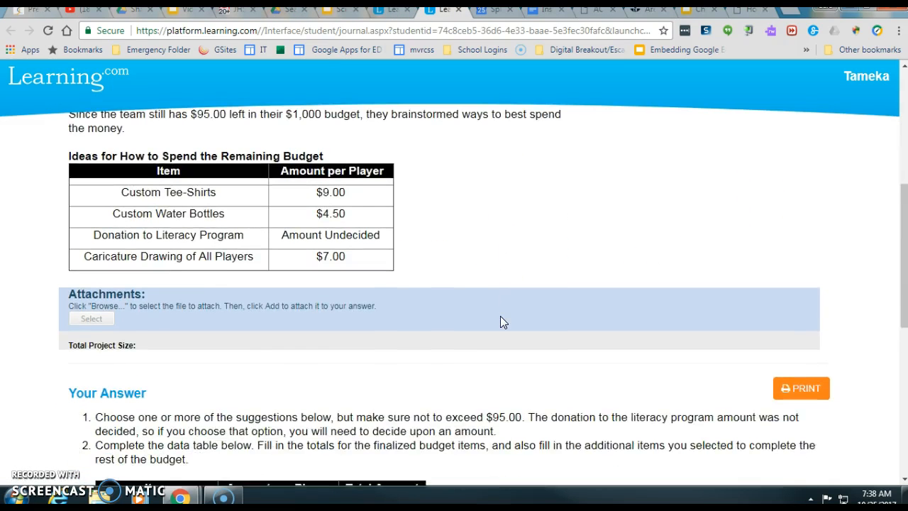
scroll(501, 316, "down", 4)
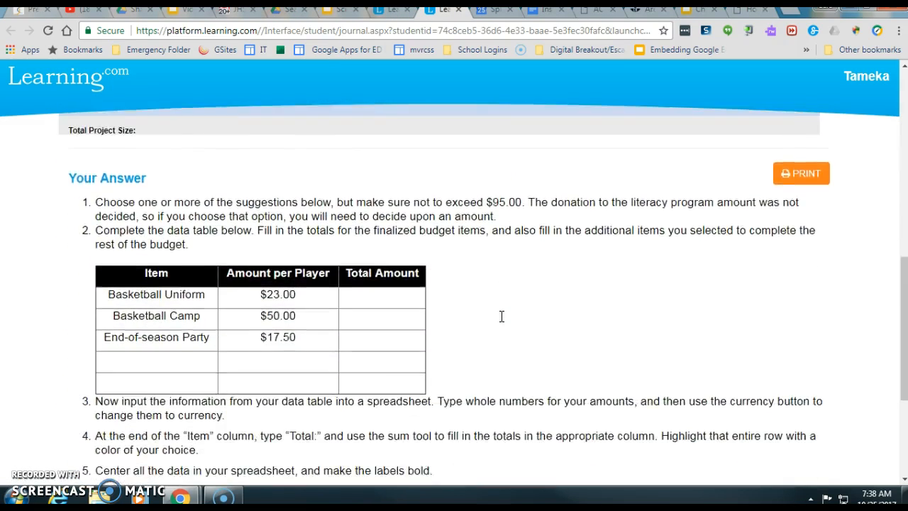
scroll(600, 355, "up", 10)
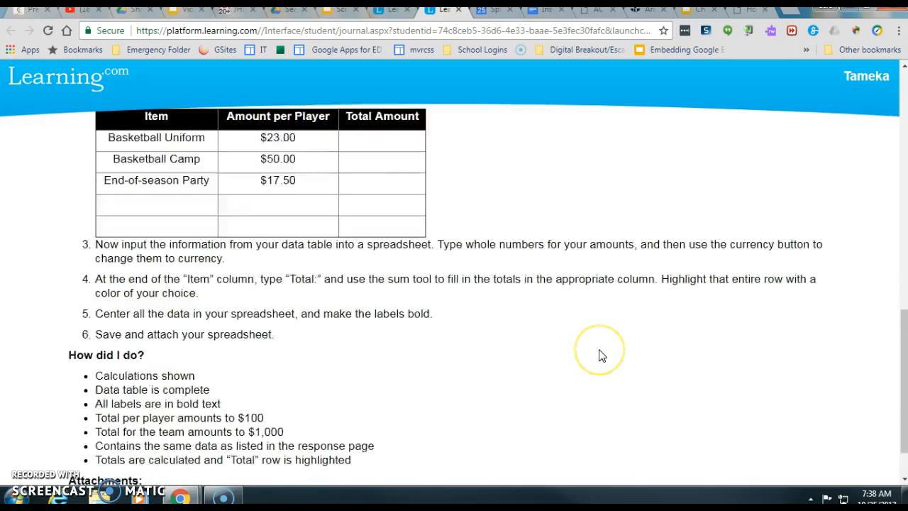
scroll(599, 355, "up", 2)
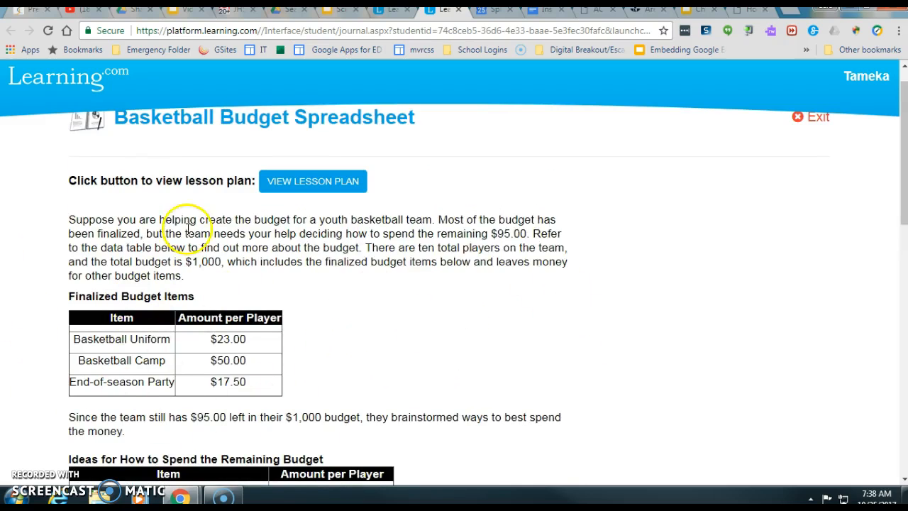
scroll(438, 296, "down", 2)
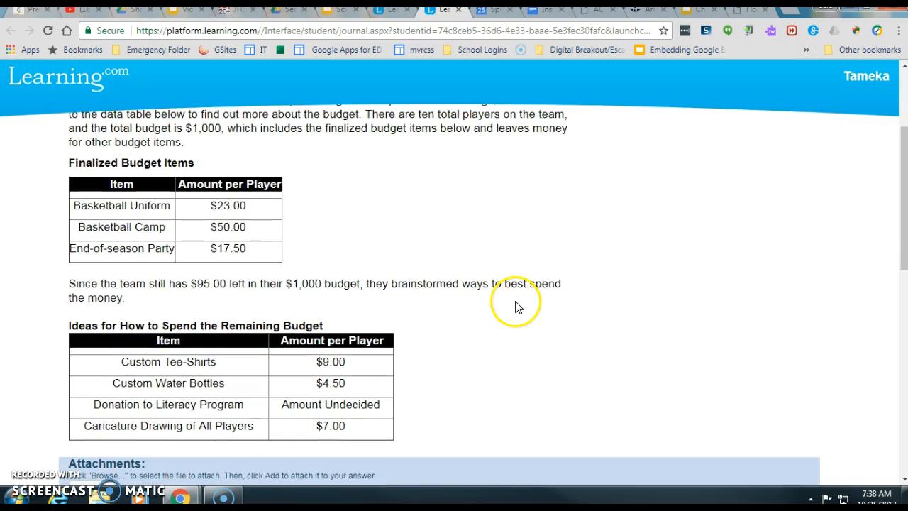
scroll(574, 308, "down", 1)
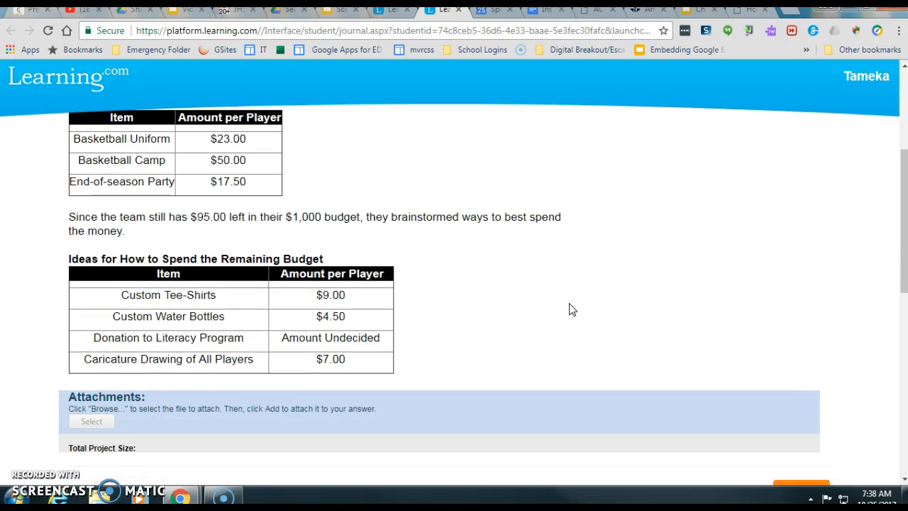
scroll(572, 308, "down", 1)
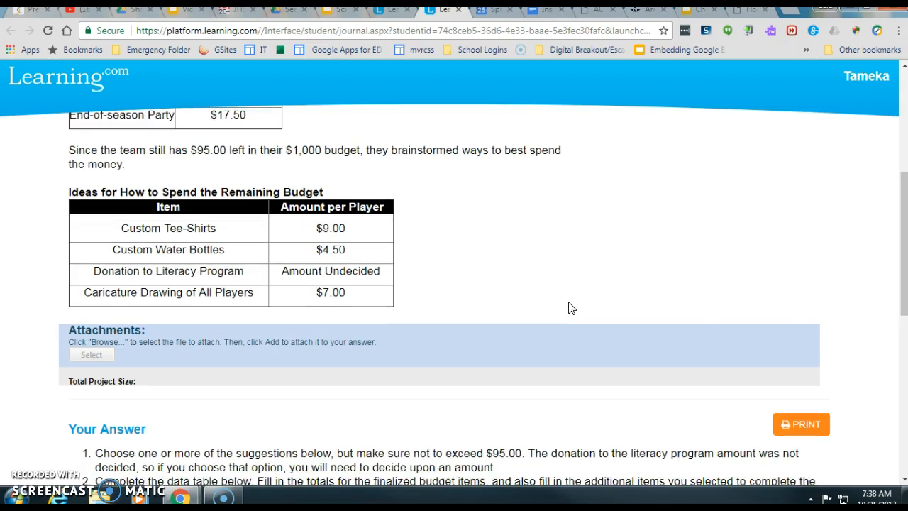
scroll(572, 308, "down", 1)
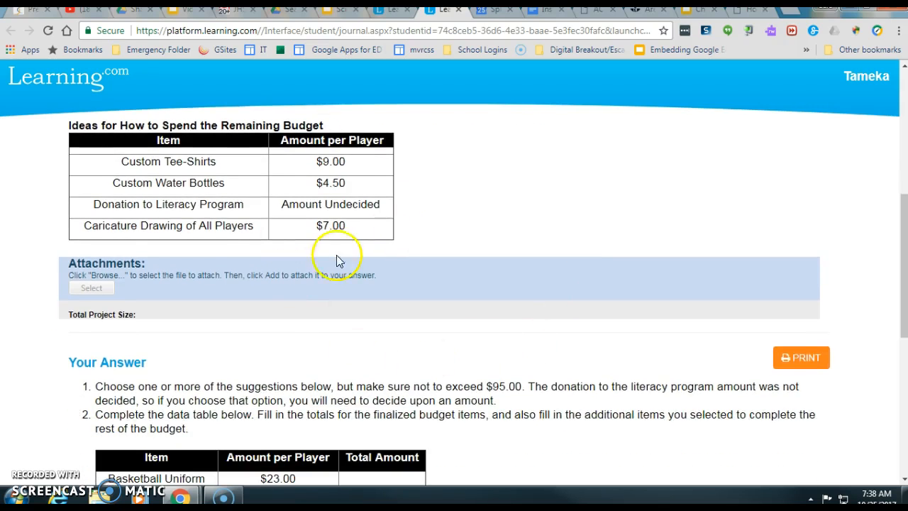
scroll(614, 320, "down", 6)
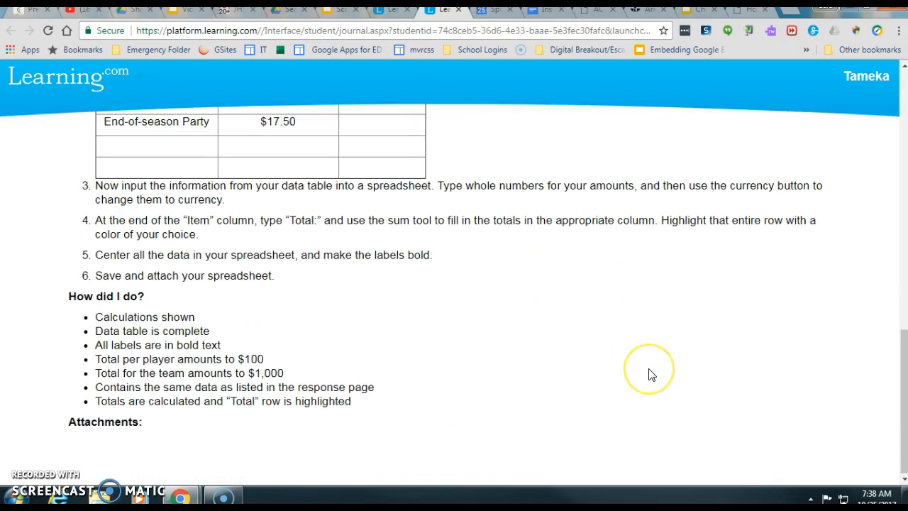
scroll(649, 373, "up", 9)
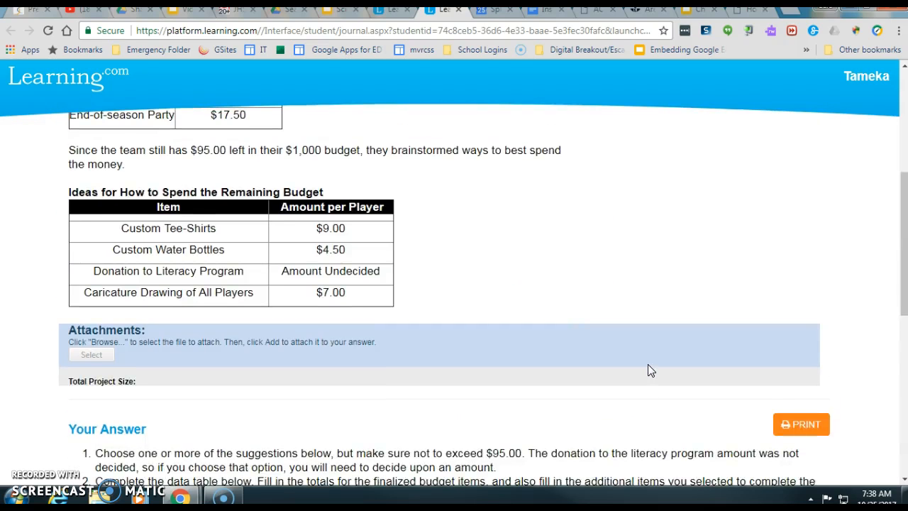
- Close the lesson and confirm in the Assign list that Test Class has Basketball Budget Spreadsheet
left_click(460, 12)
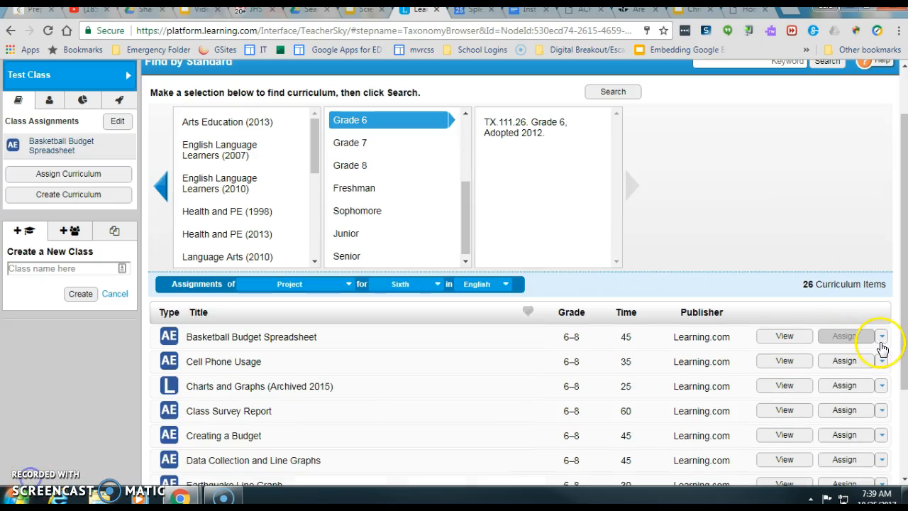
left_click(882, 342)
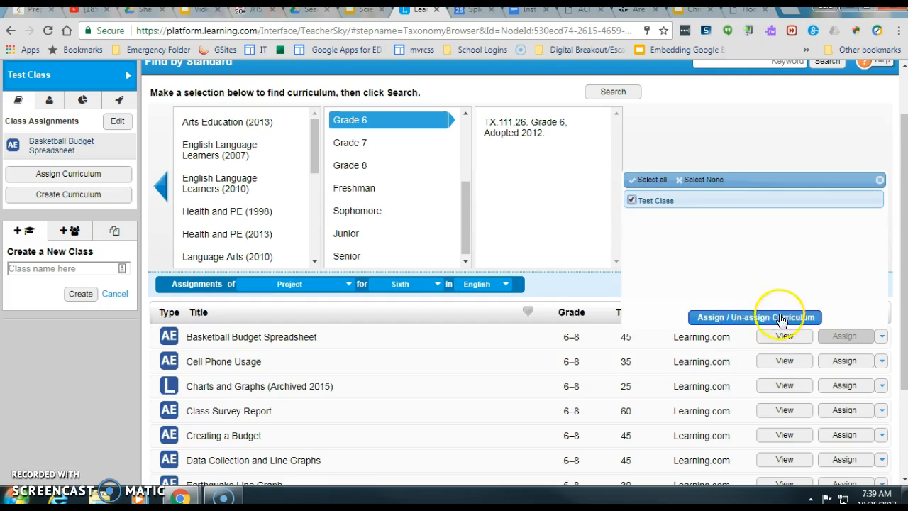
left_click(881, 181)
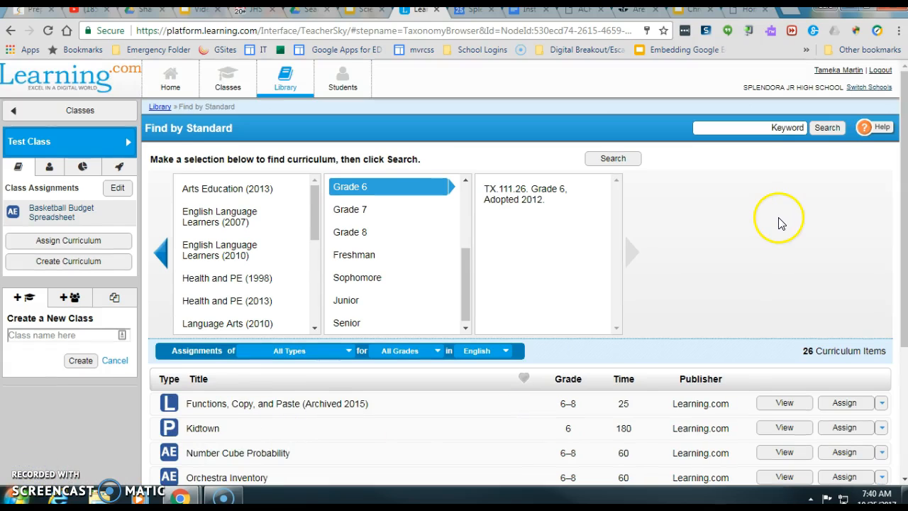
- Browse Grade 6 TX.111.26 (Adopted 2012) standards down to (6.12) Measurement and data
left_click_drag(465, 288, 466, 249)
double_click(353, 273)
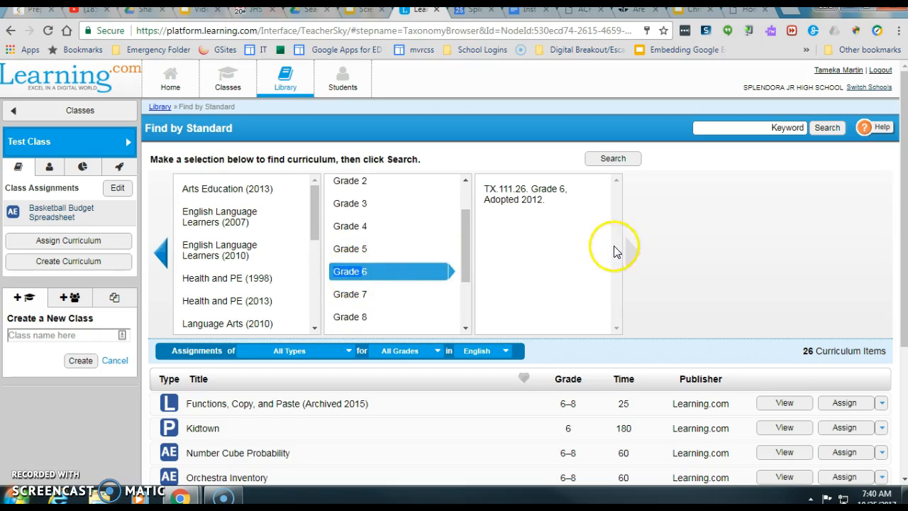
left_click(524, 190)
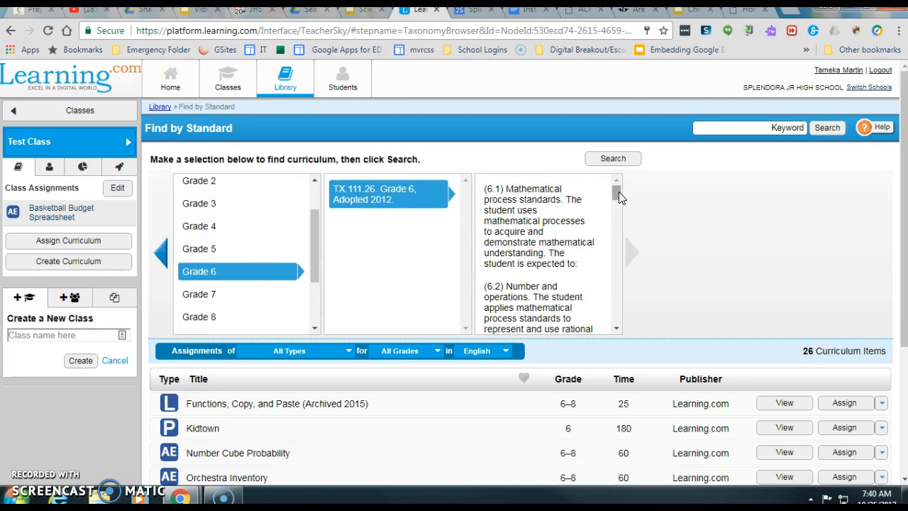
left_click_drag(619, 191, 619, 217)
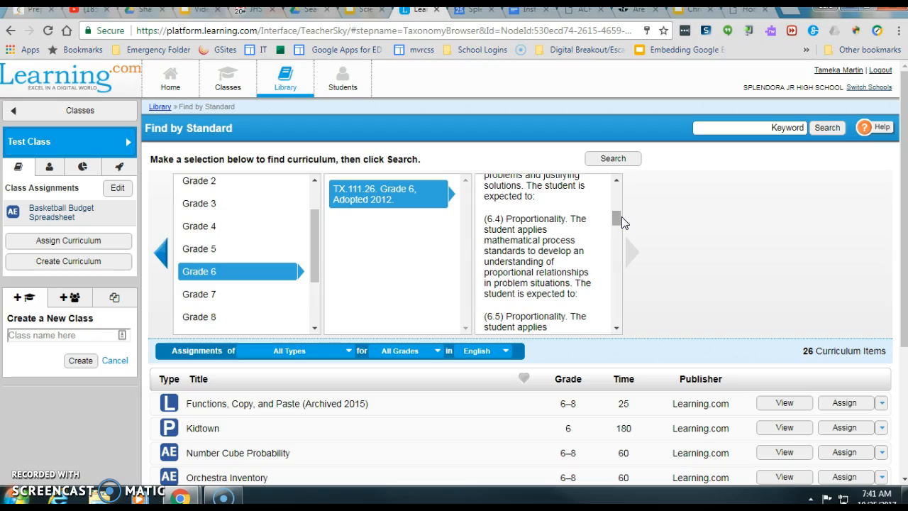
left_click_drag(615, 219, 628, 299)
left_click(540, 275)
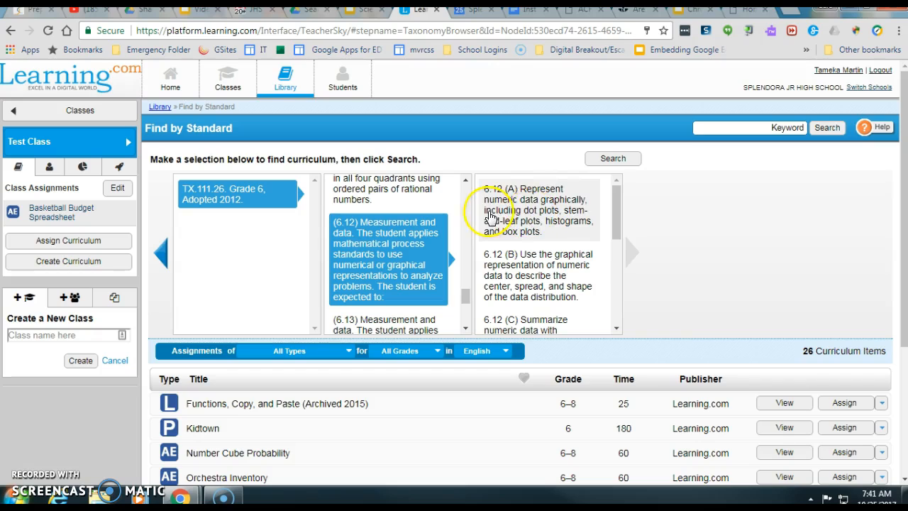
- Select expectation 6.12 (A) and search, getting 4 aligned items including Scatter Plot
left_click(534, 235)
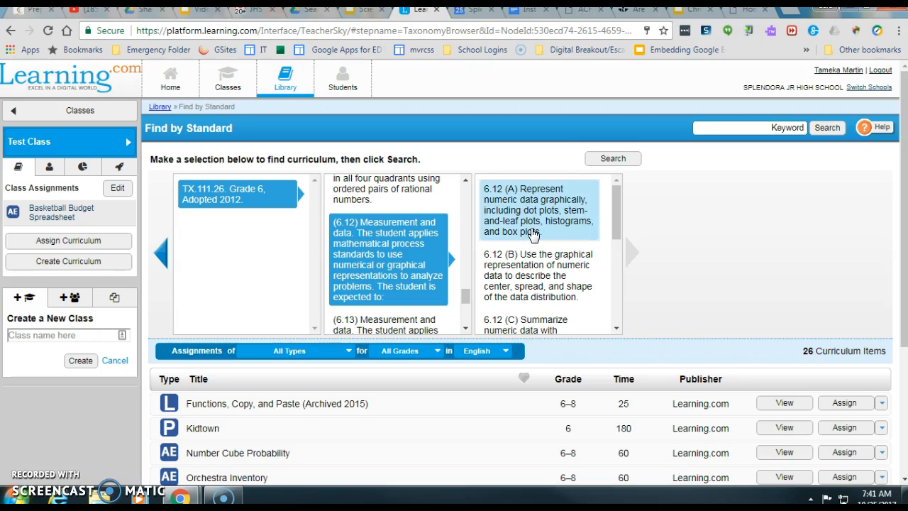
left_click(616, 165)
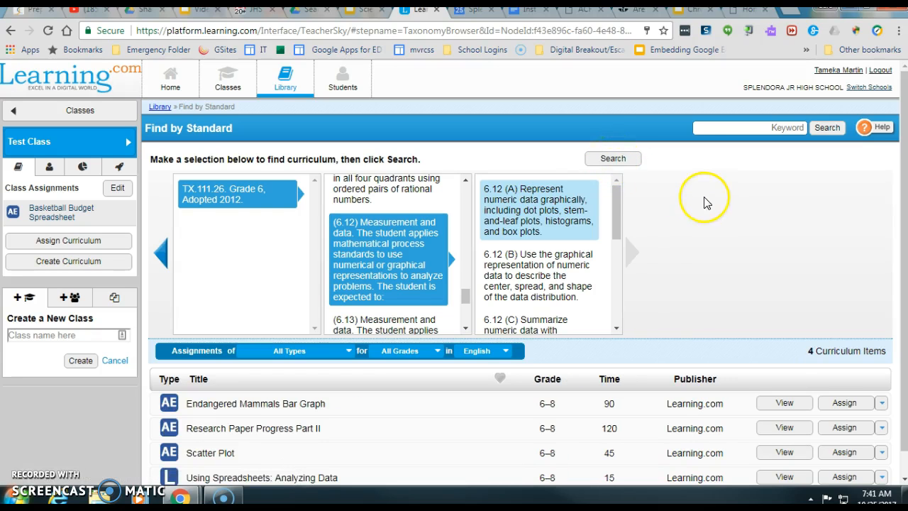
scroll(745, 234, "down", 1)
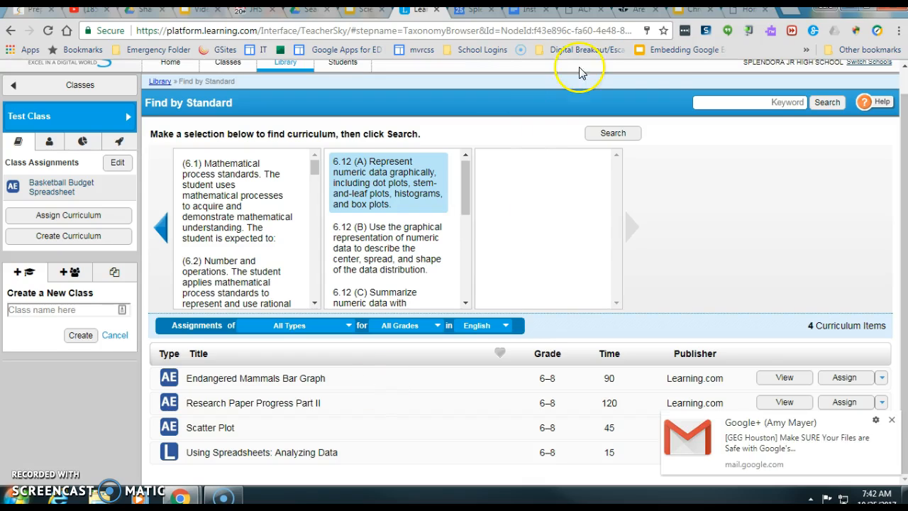
left_click(893, 420)
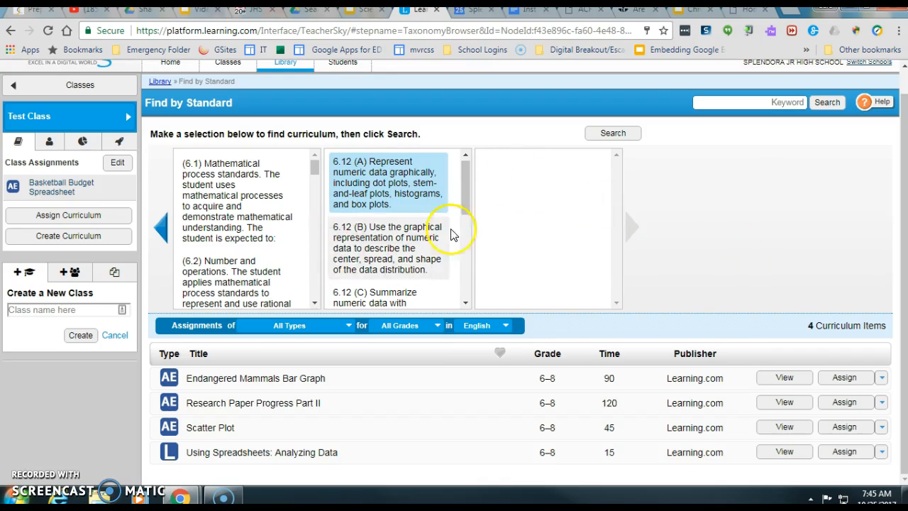
left_click_drag(471, 174, 470, 192)
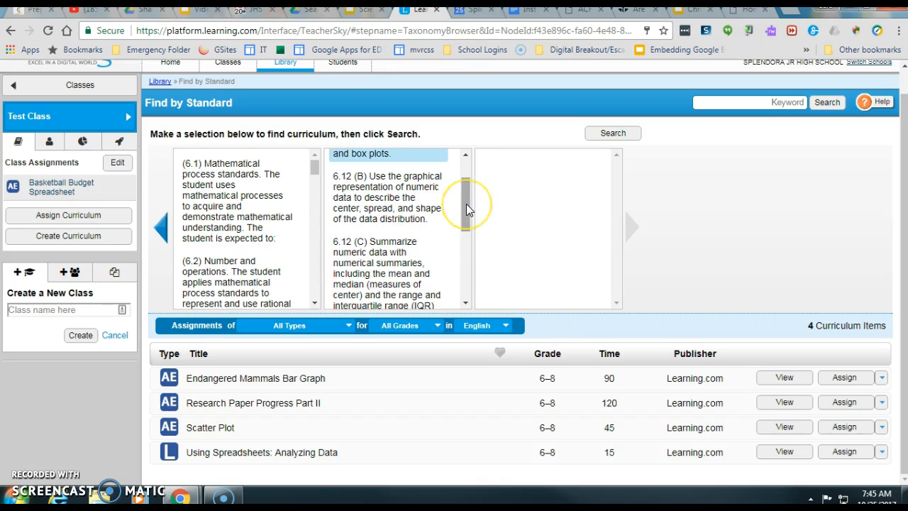
left_click_drag(466, 204, 467, 174)
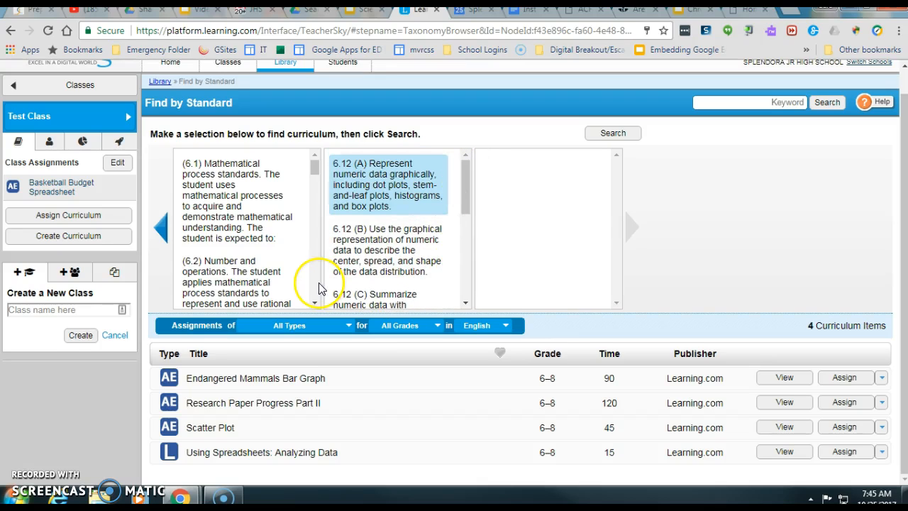
left_click(456, 179)
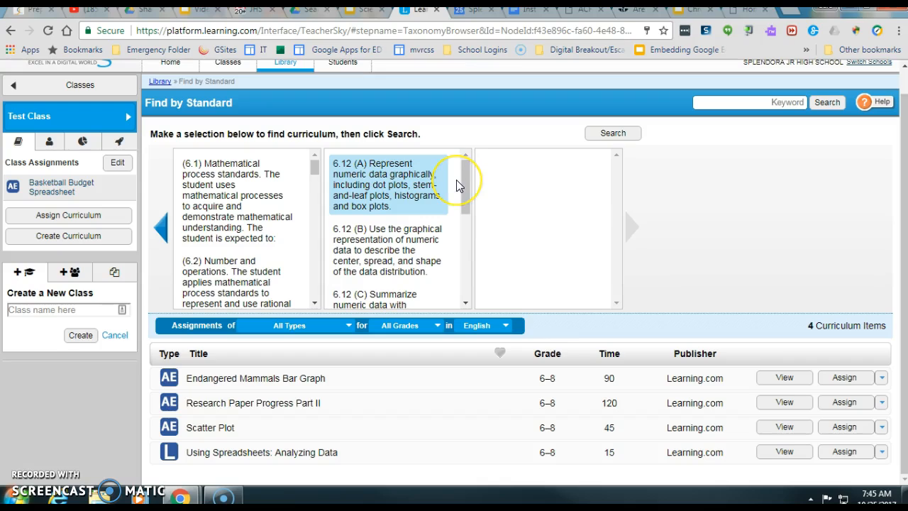